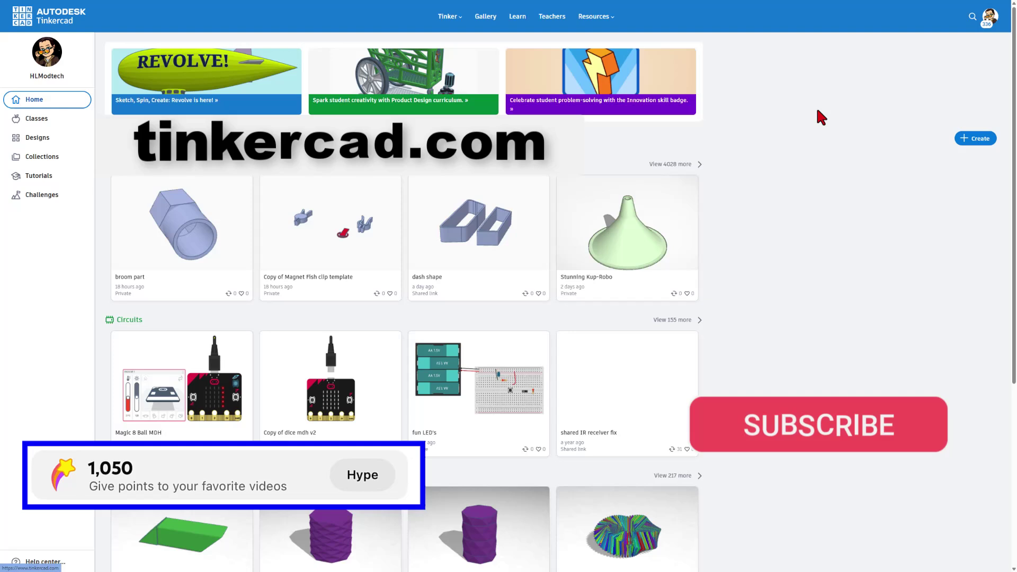
Open and dismiss the account menu, then go to the Designs list of saved 3D designs.
{"action": "left_click", "coordinate": [990, 16]}
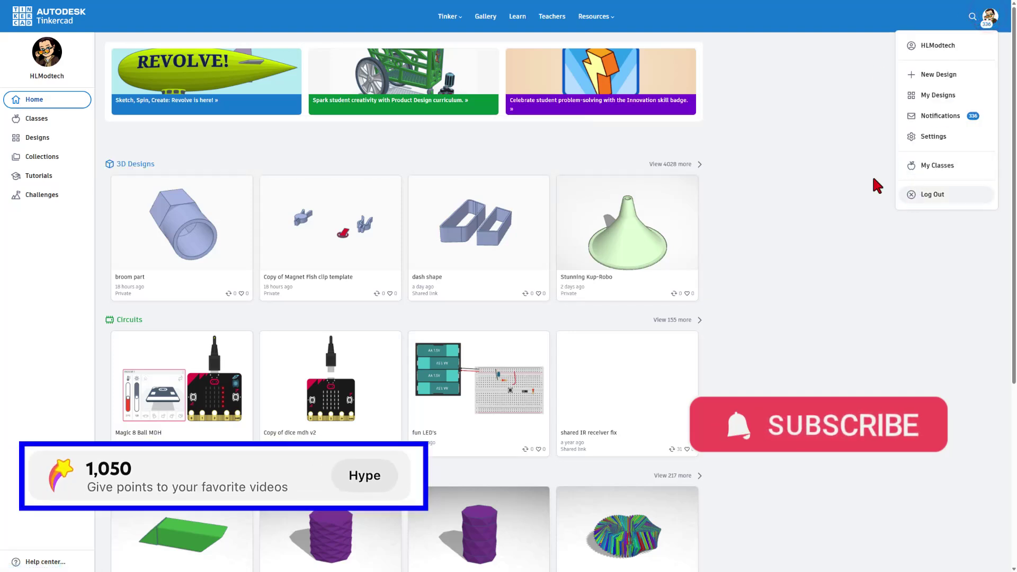
{"action": "left_click", "coordinate": [812, 121]}
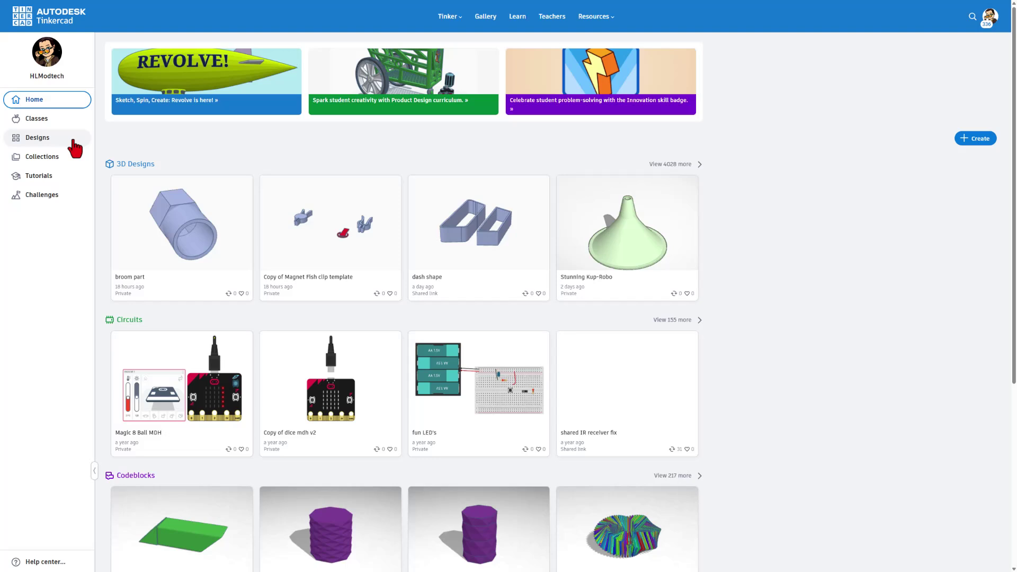
{"action": "left_click", "coordinate": [50, 139]}
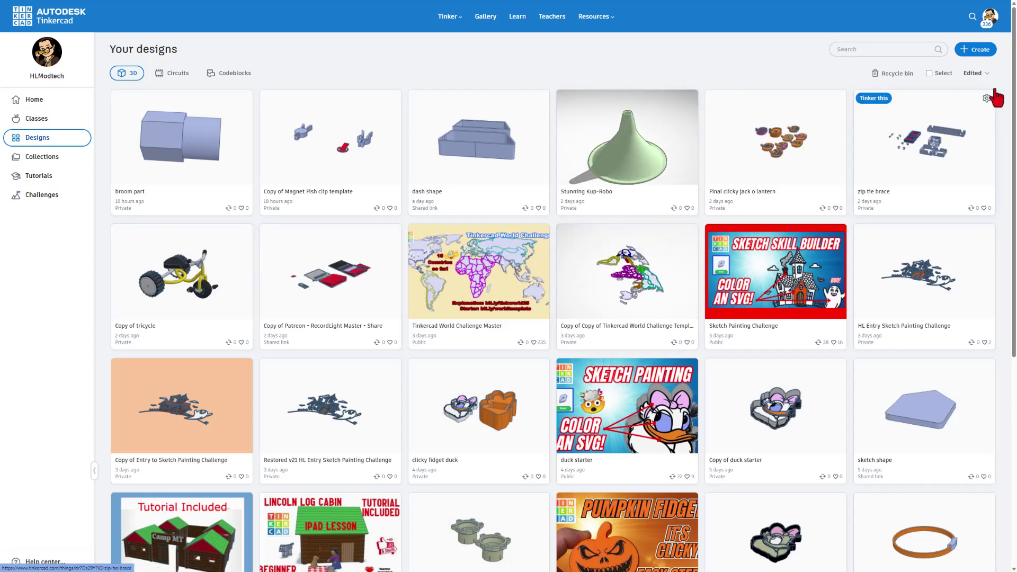
Create a new blank 3D design and rename it 'funnel 25'.
{"action": "left_click", "coordinate": [975, 53]}
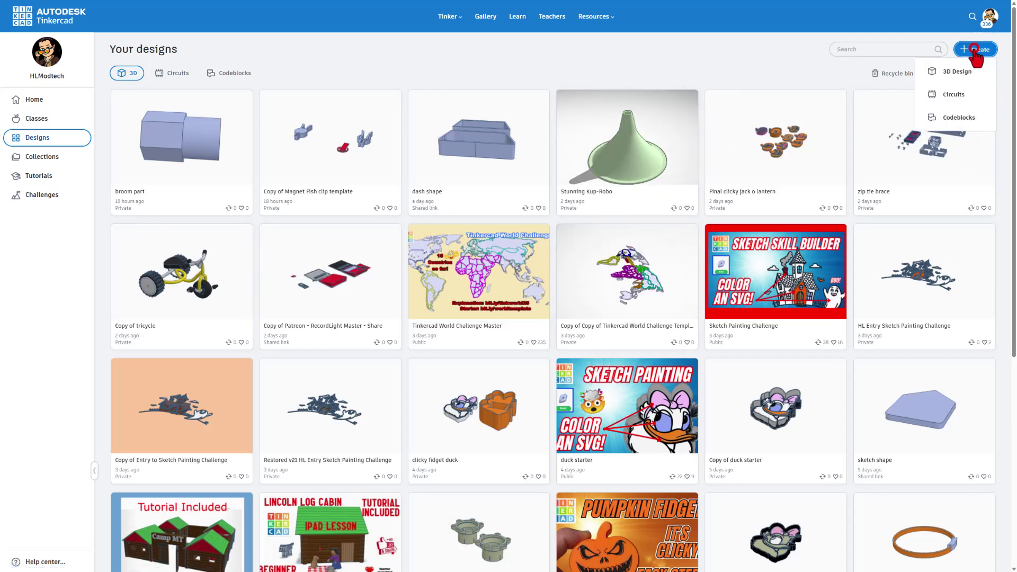
{"action": "left_click", "coordinate": [955, 73]}
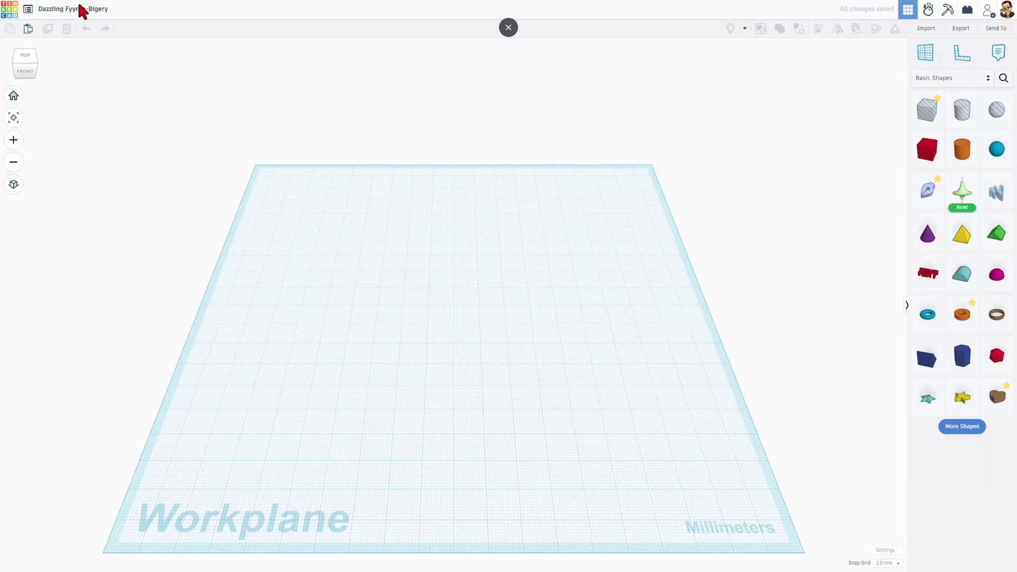
{"action": "left_click", "coordinate": [82, 9]}
{"action": "type", "text": "funnel 25"}
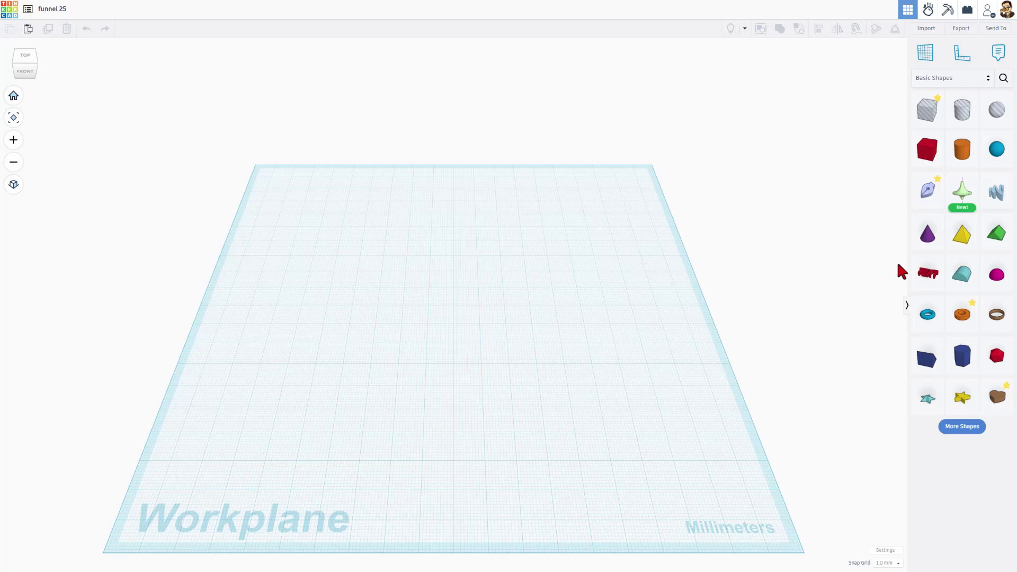
Place a cone near the workplane centre, then leave and reopen the funnel 25 design.
{"action": "left_click", "coordinate": [927, 233]}
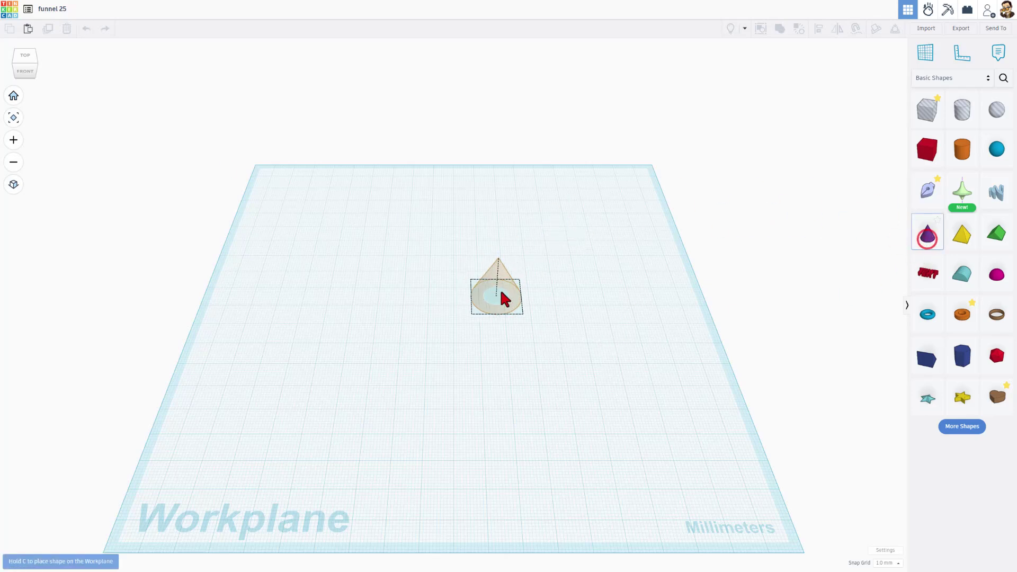
{"action": "left_click", "coordinate": [469, 280]}
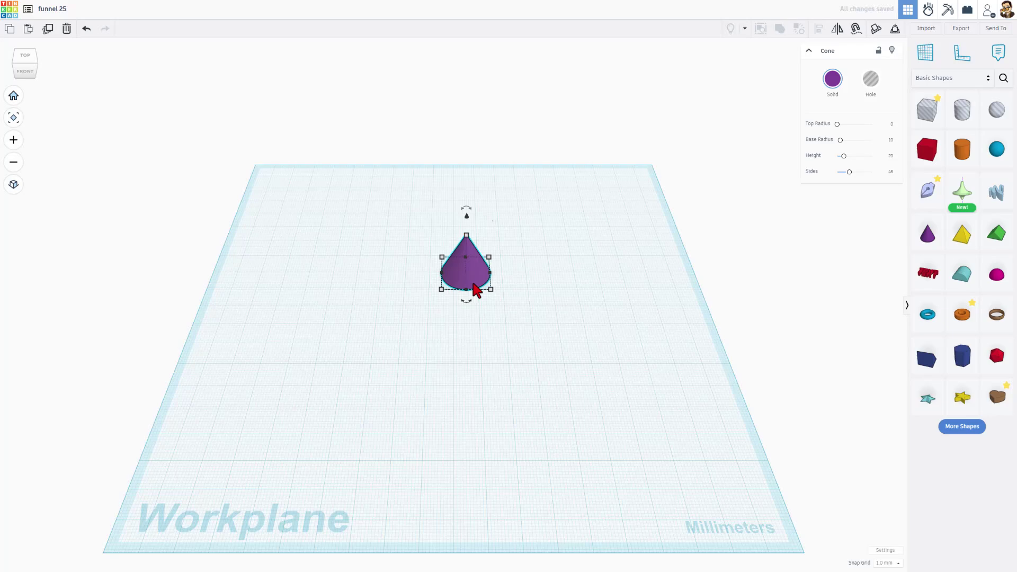
{"action": "left_click", "coordinate": [8, 16]}
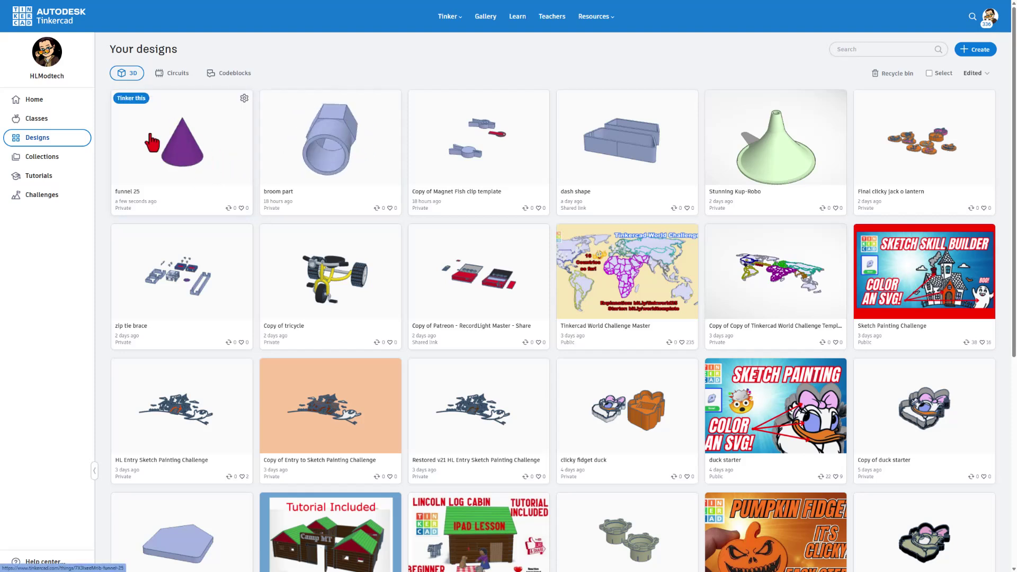
{"action": "left_click", "coordinate": [130, 99]}
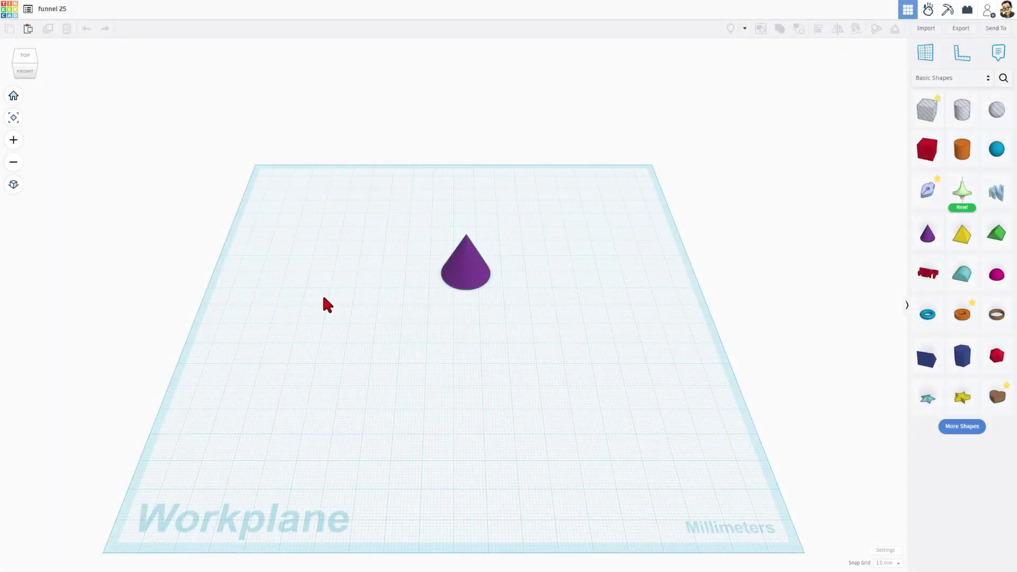
Move the cone toward the upper left and scale it evenly to 49 tall.
{"action": "left_click_drag", "start_coordinate": [471, 282], "coordinate": [352, 246]}
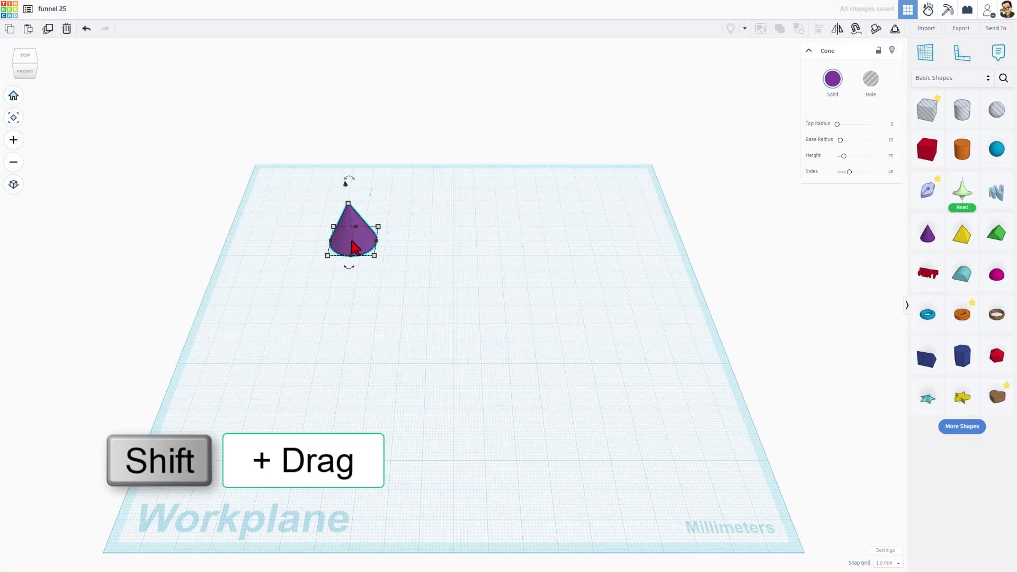
{"action": "left_click_drag", "start_coordinate": [349, 204], "coordinate": [340, 141], "text": "shift"}
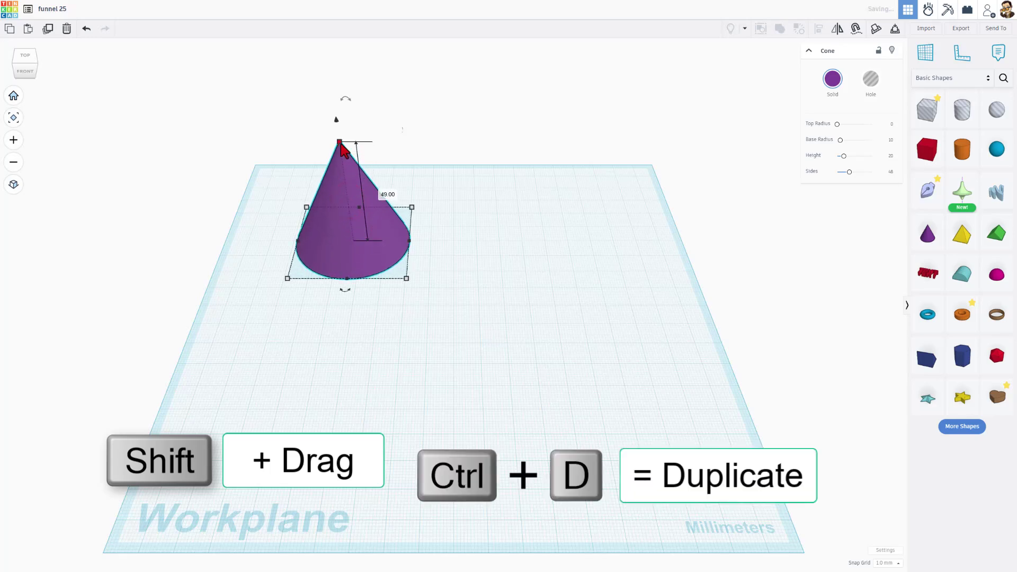
{"action": "left_click", "coordinate": [448, 256]}
{"action": "left_click", "coordinate": [388, 240]}
Duplicate the cone as a hole, shrink it proportionally and move it inside the original.
{"action": "key", "text": "ctrl+d"}
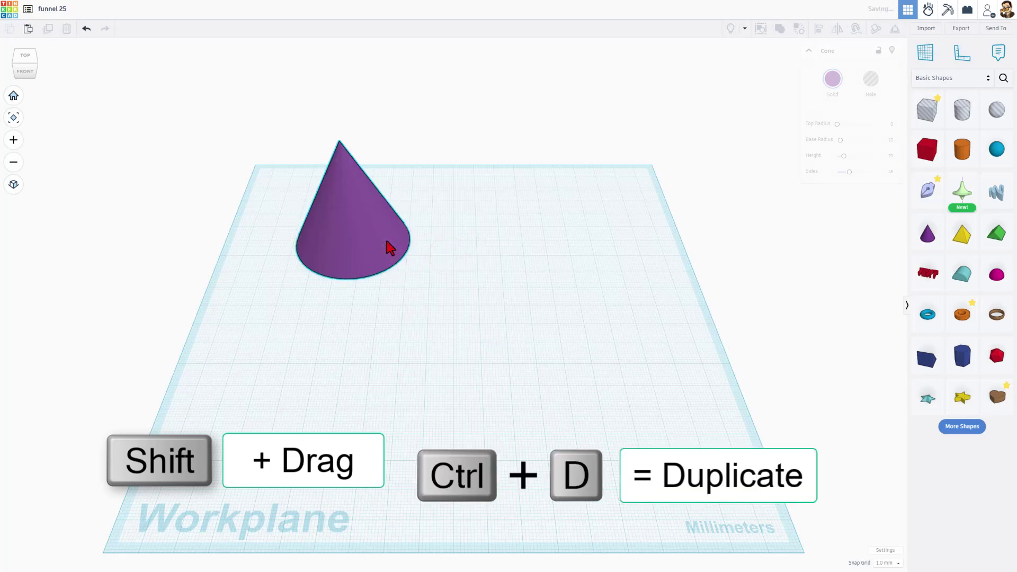
{"action": "left_click_drag", "start_coordinate": [388, 240], "coordinate": [621, 225]}
{"action": "left_click", "coordinate": [871, 80]}
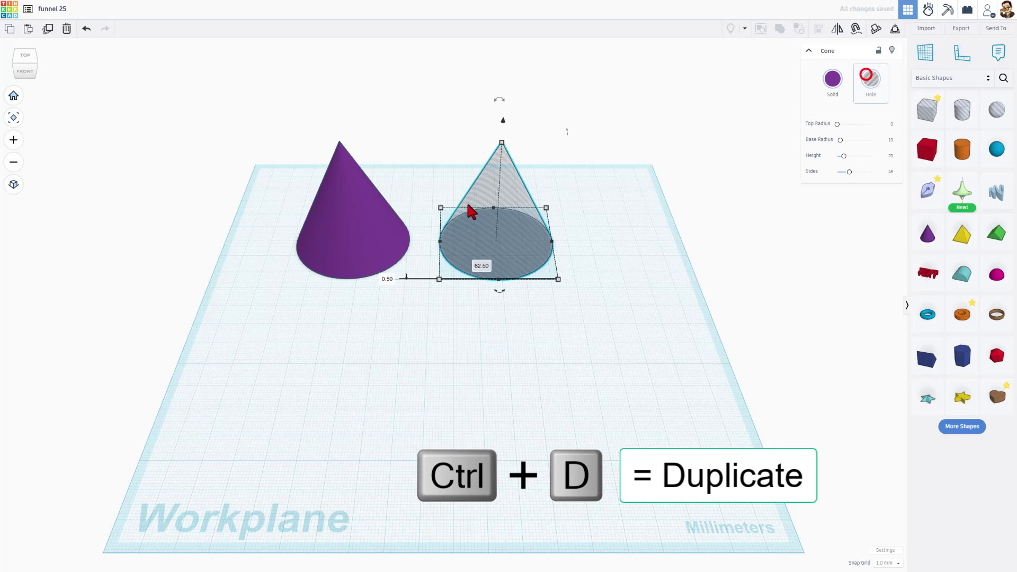
{"action": "left_click_drag", "start_coordinate": [501, 142], "coordinate": [504, 167], "text": "shift"}
{"action": "left_click_drag", "start_coordinate": [502, 226], "coordinate": [335, 244]}
Centre both cones front-to-back and left-to-right, then group them into one union.
{"action": "left_click_drag", "start_coordinate": [275, 193], "coordinate": [466, 291]}
{"action": "key", "text": "l"}
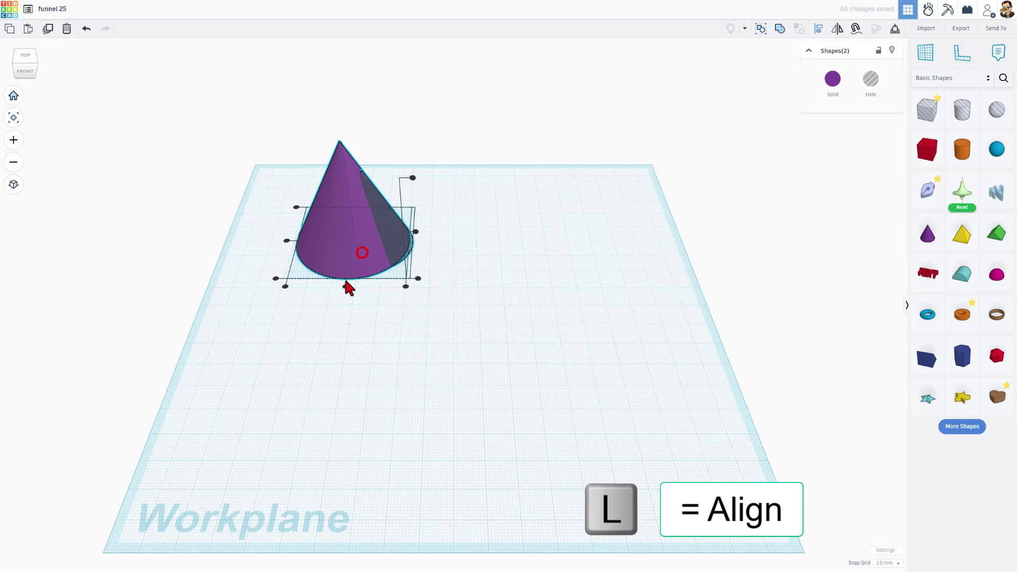
{"action": "left_click", "coordinate": [346, 287]}
{"action": "left_click", "coordinate": [286, 241]}
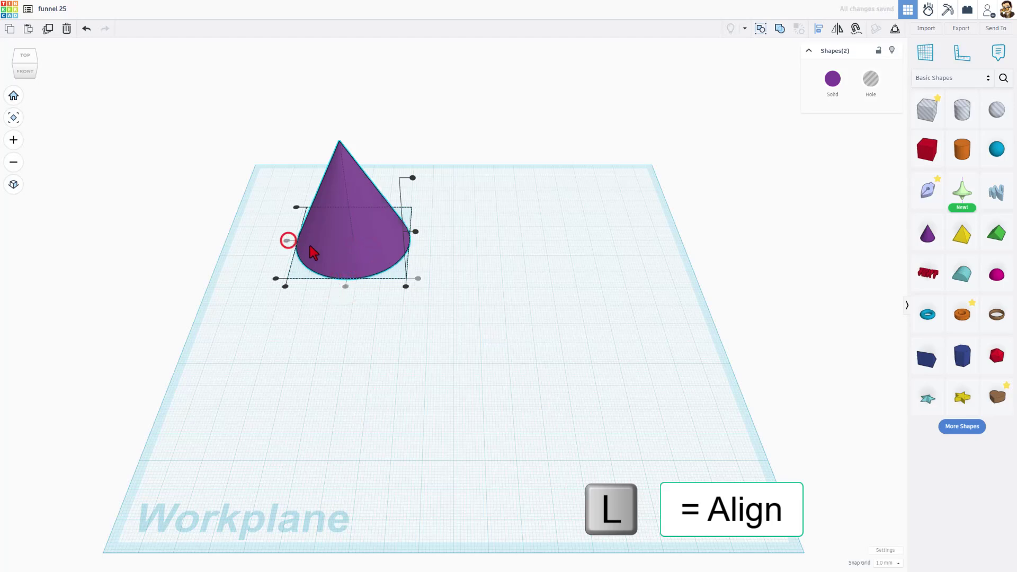
{"action": "left_click", "coordinate": [370, 350]}
{"action": "left_click_drag", "start_coordinate": [272, 211], "coordinate": [435, 321]}
{"action": "key", "text": "ctrl+g"}
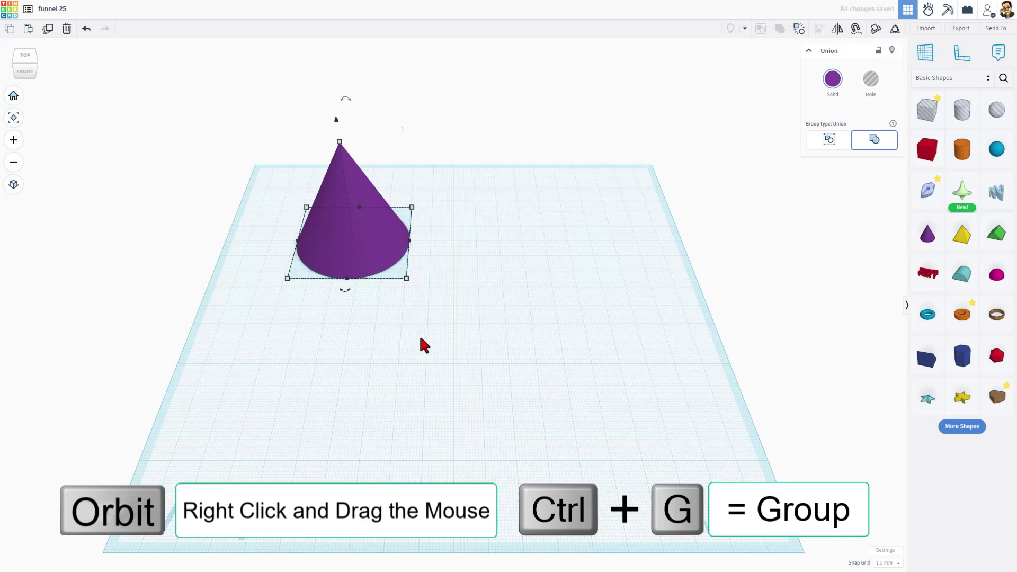
{"action": "right_click_drag", "start_coordinate": [415, 337], "coordinate": [388, 283]}
Delete the cone union and place a new Revolve shape on the workplane.
{"action": "left_click", "coordinate": [365, 241]}
{"action": "key", "text": "Delete"}
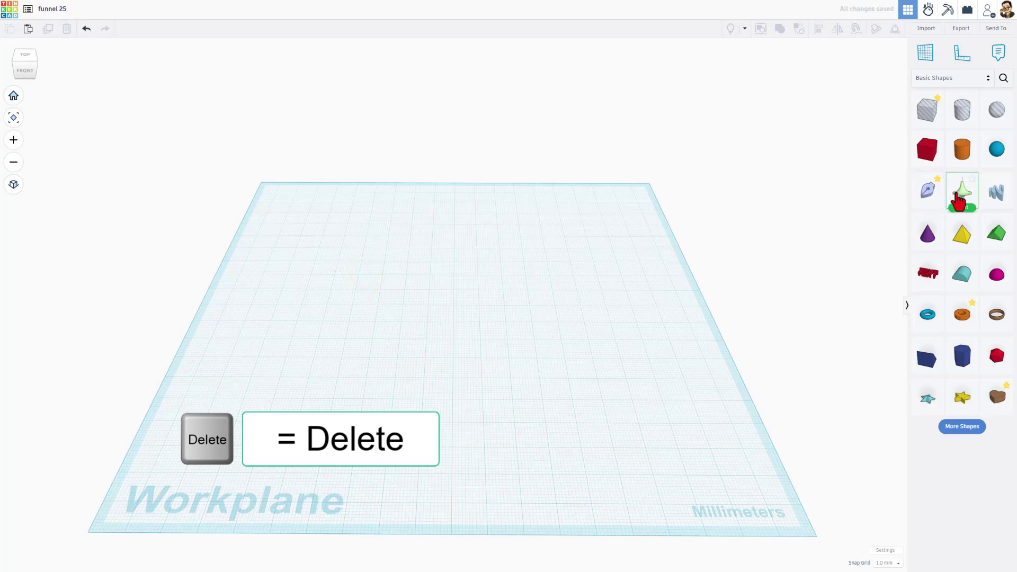
{"action": "left_click_drag", "start_coordinate": [959, 201], "coordinate": [427, 320]}
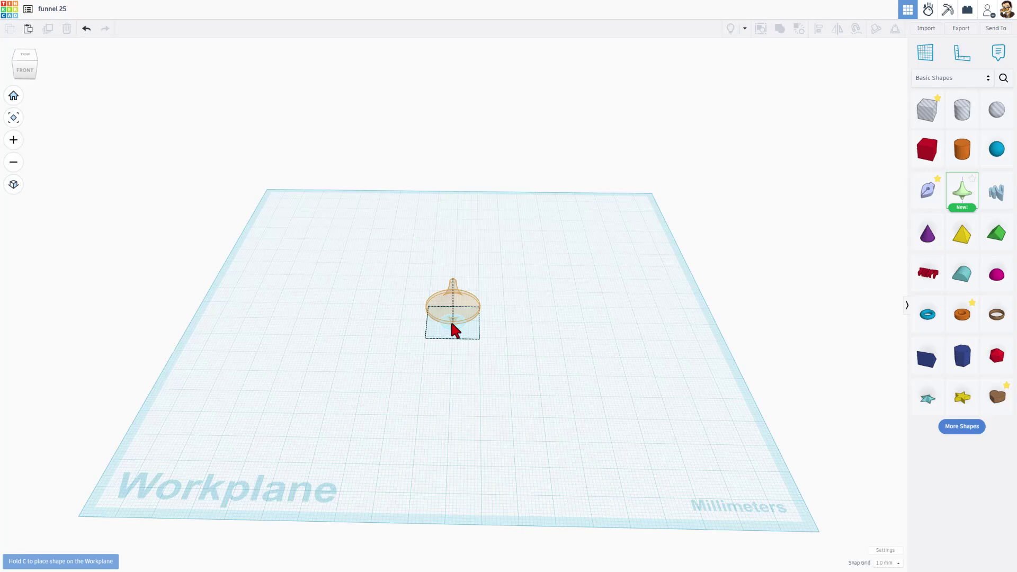
{"action": "scroll", "coordinate": [449, 319], "scroll_direction": "up", "scroll_amount": 4}
{"action": "left_click_drag", "start_coordinate": [451, 323], "coordinate": [454, 320]}
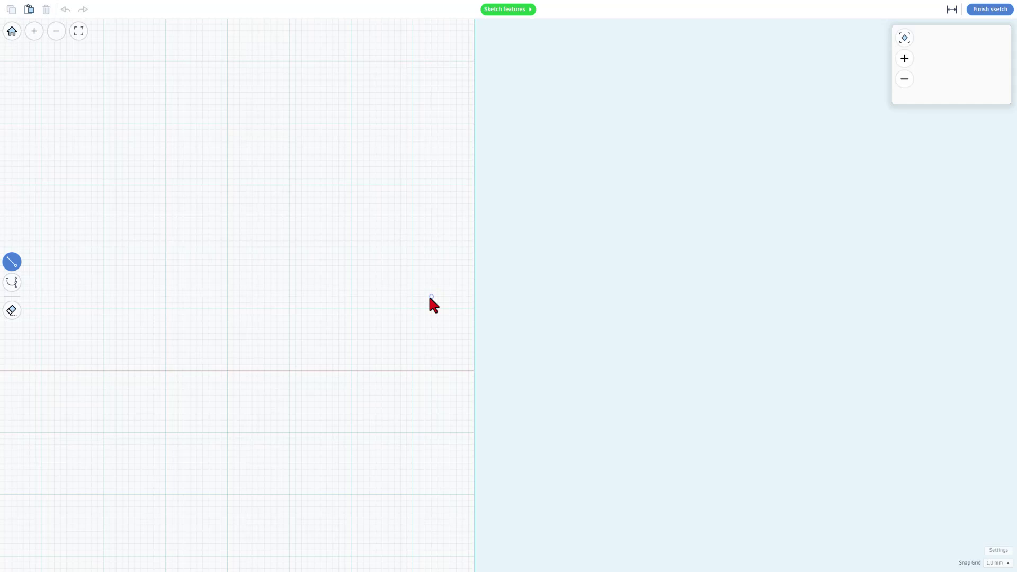
{"action": "scroll", "coordinate": [413, 329], "scroll_direction": "down", "scroll_amount": 2}
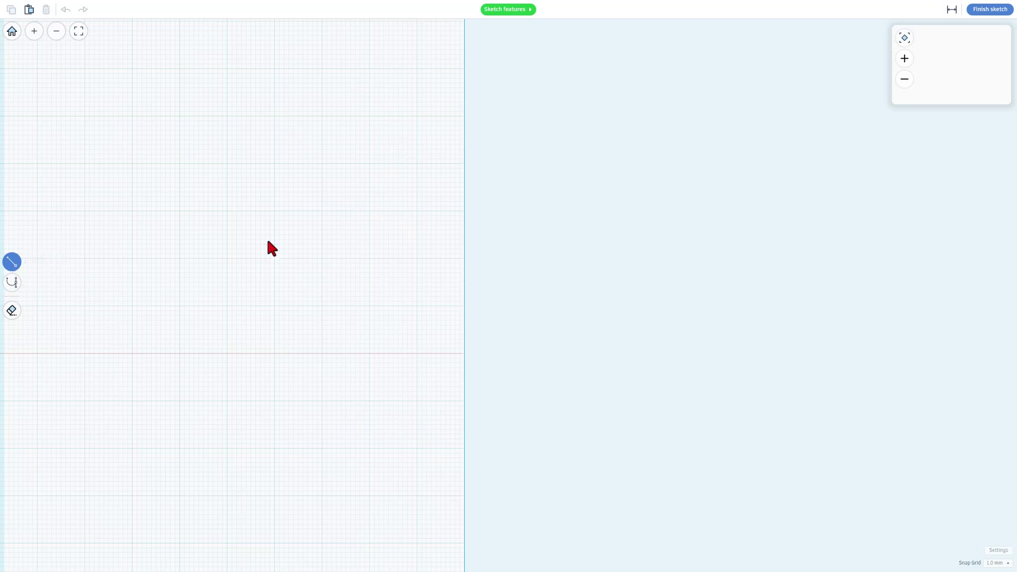
{"action": "left_click", "coordinate": [506, 11]}
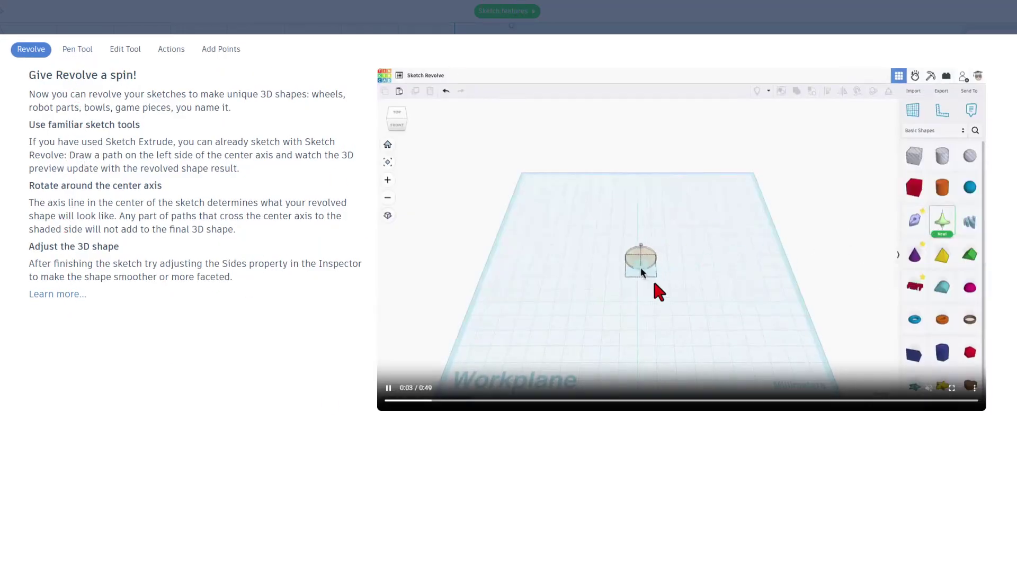
{"action": "left_click", "coordinate": [79, 51]}
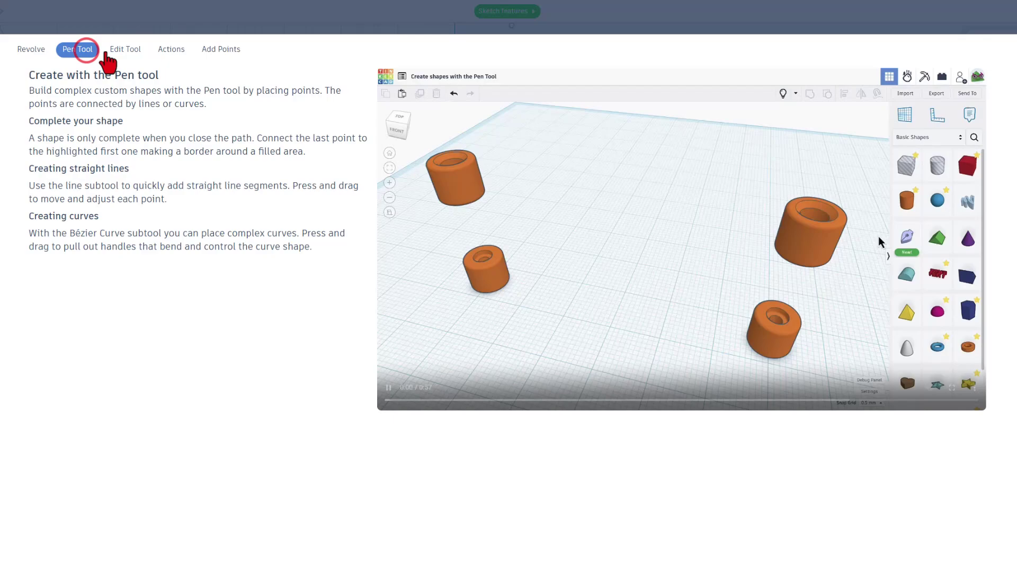
{"action": "left_click", "coordinate": [114, 51]}
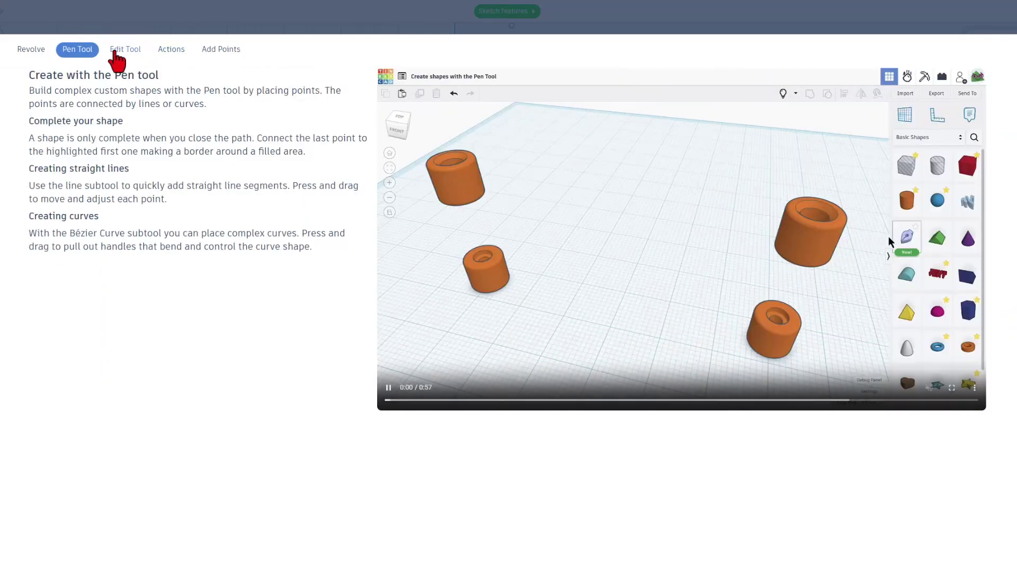
{"action": "left_click", "coordinate": [115, 49]}
{"action": "left_click", "coordinate": [171, 49]}
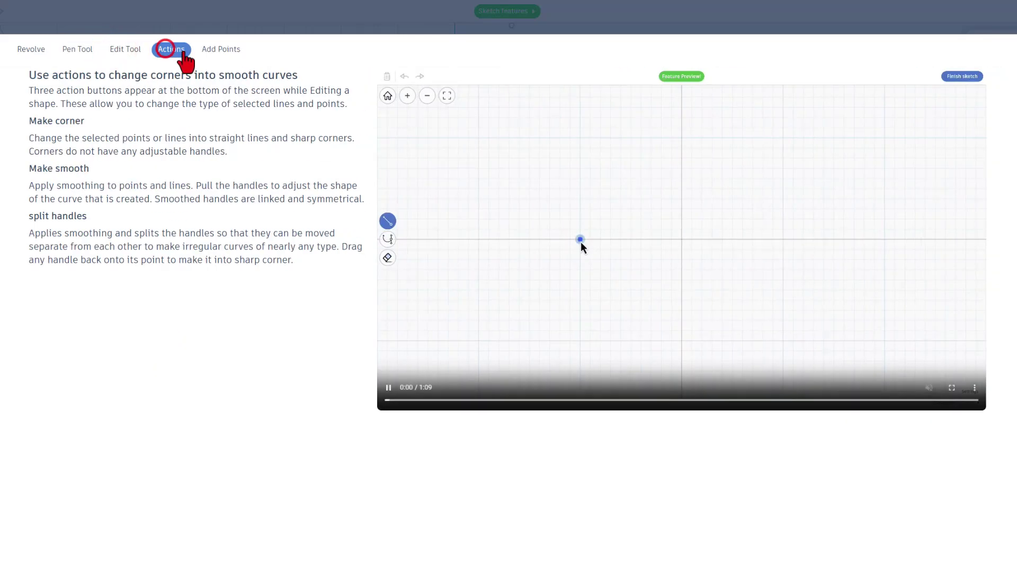
{"action": "left_click", "coordinate": [213, 51]}
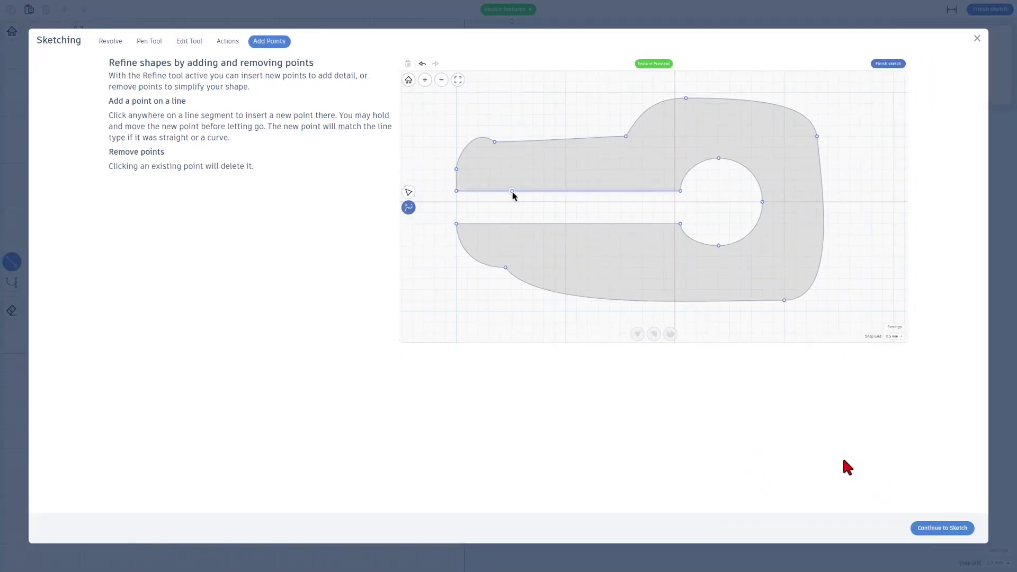
{"action": "left_click", "coordinate": [931, 529]}
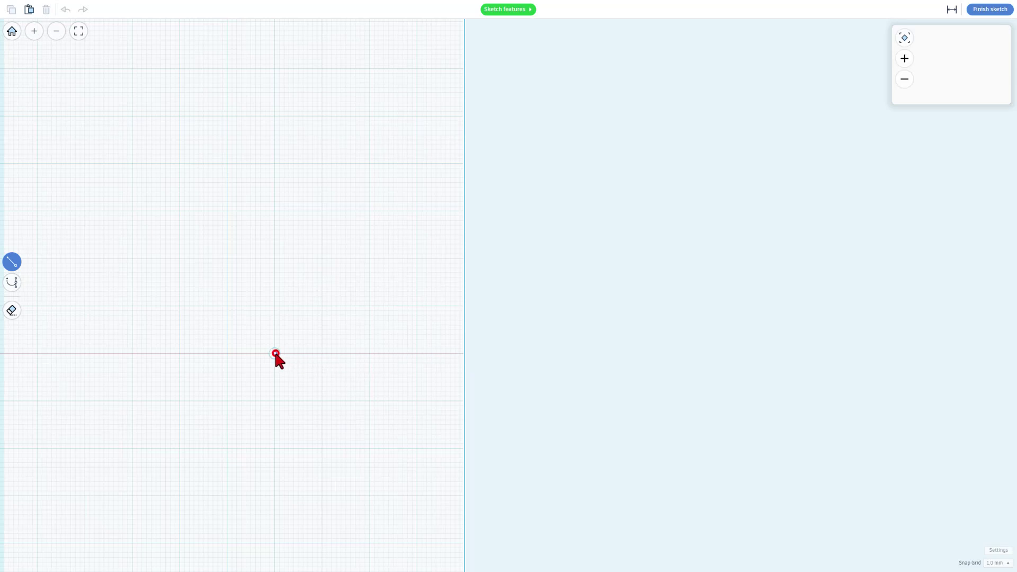
Draw an open profile from the origin with a short base, slanted wall and 8.00 vertical spout, 36 by 48.
{"action": "left_click_drag", "start_coordinate": [274, 354], "coordinate": [251, 331]}
{"action": "left_click_drag", "start_coordinate": [272, 348], "coordinate": [273, 350]}
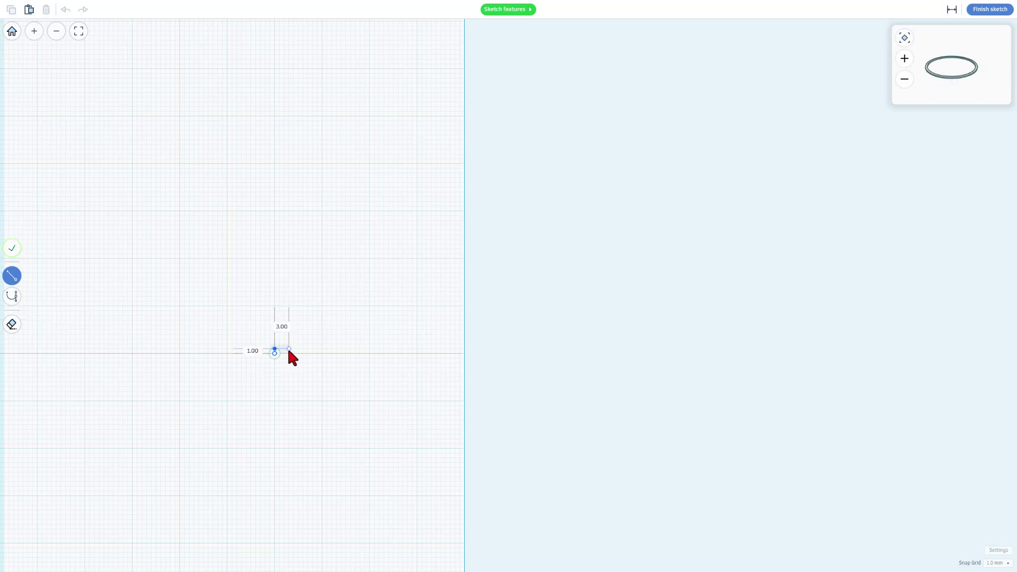
{"action": "left_click", "coordinate": [289, 349]}
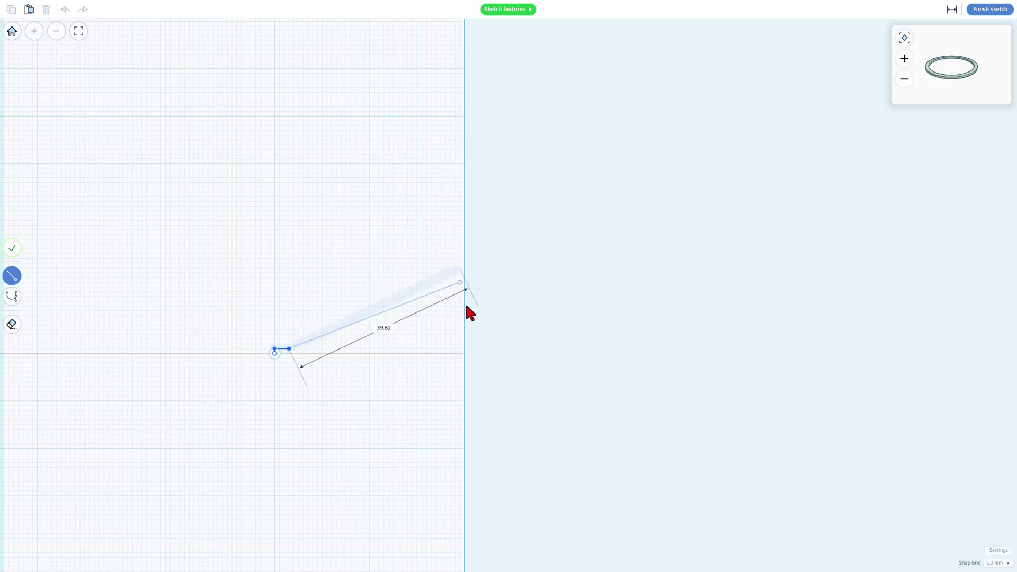
{"action": "left_click", "coordinate": [445, 164]}
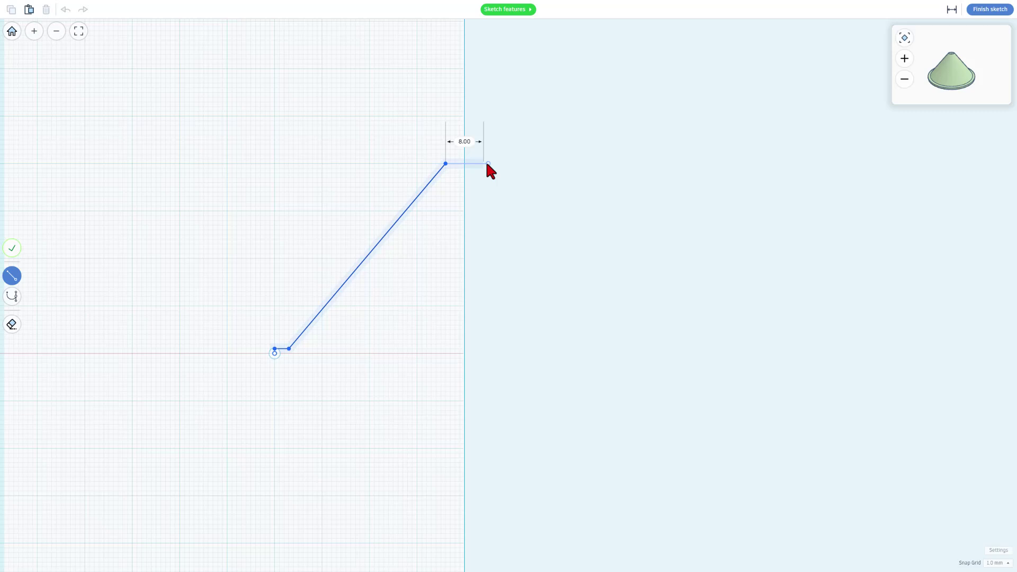
{"action": "left_click", "coordinate": [446, 125]}
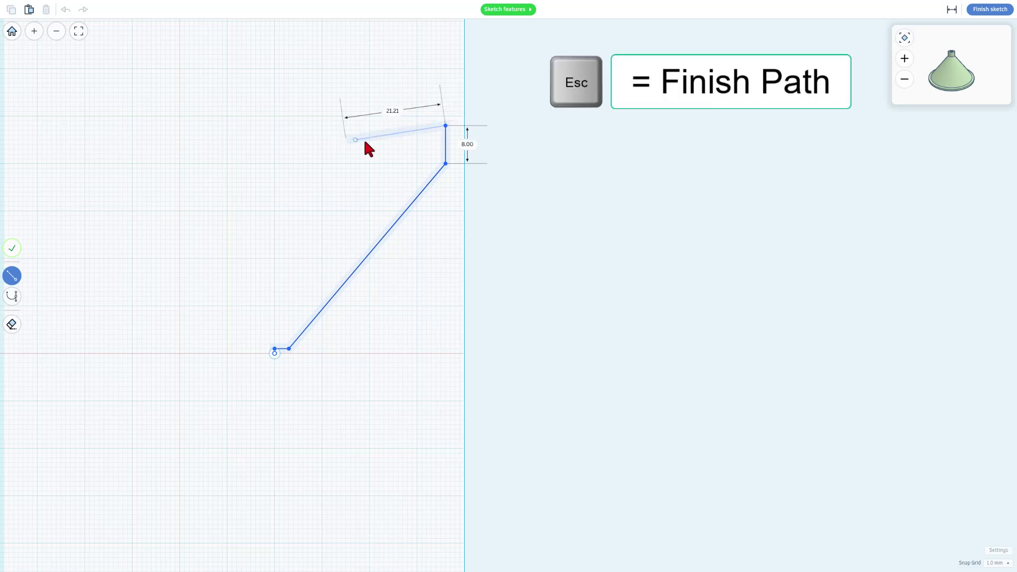
{"action": "key", "text": "Escape"}
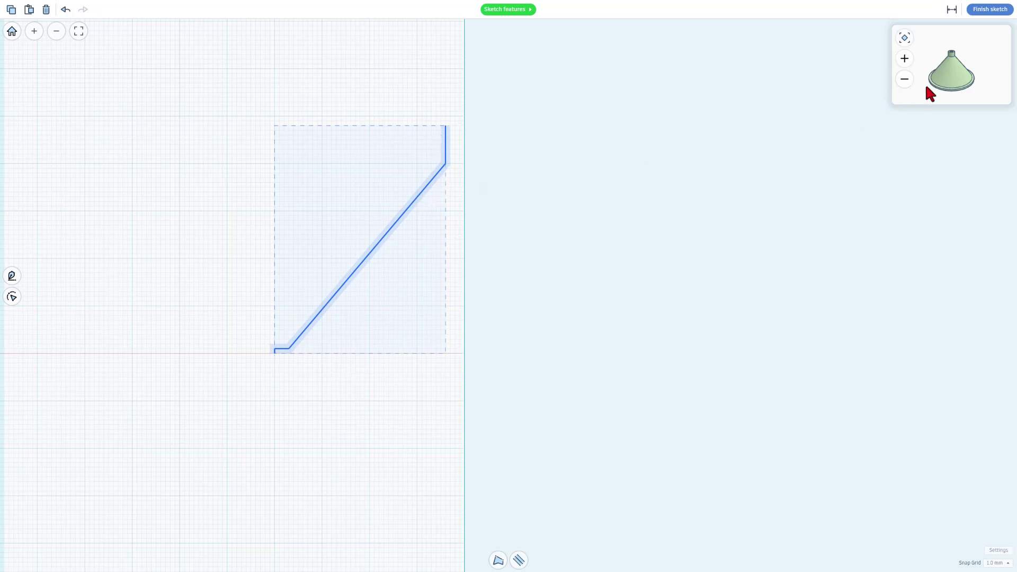
Set the funnel profile width to 1.2 and its cap ends to Round.
{"action": "mouse_move", "coordinate": [934, 79]}
{"action": "left_mouse_down"}
{"action": "mouse_move", "coordinate": [951, 61]}
{"action": "mouse_move", "coordinate": [972, 75]}
{"action": "mouse_move", "coordinate": [952, 86]}
{"action": "left_mouse_up"}
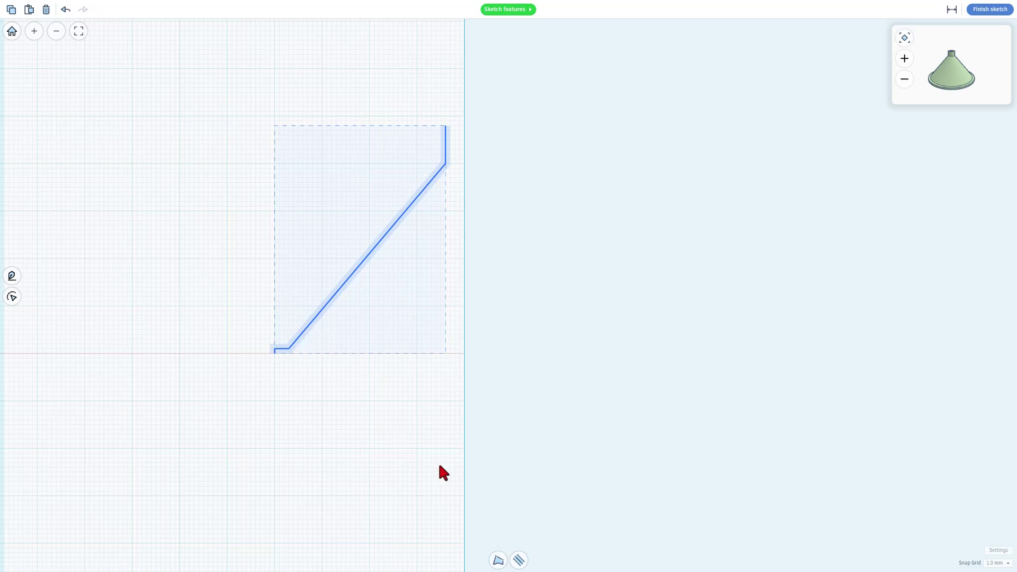
{"action": "left_click", "coordinate": [517, 560]}
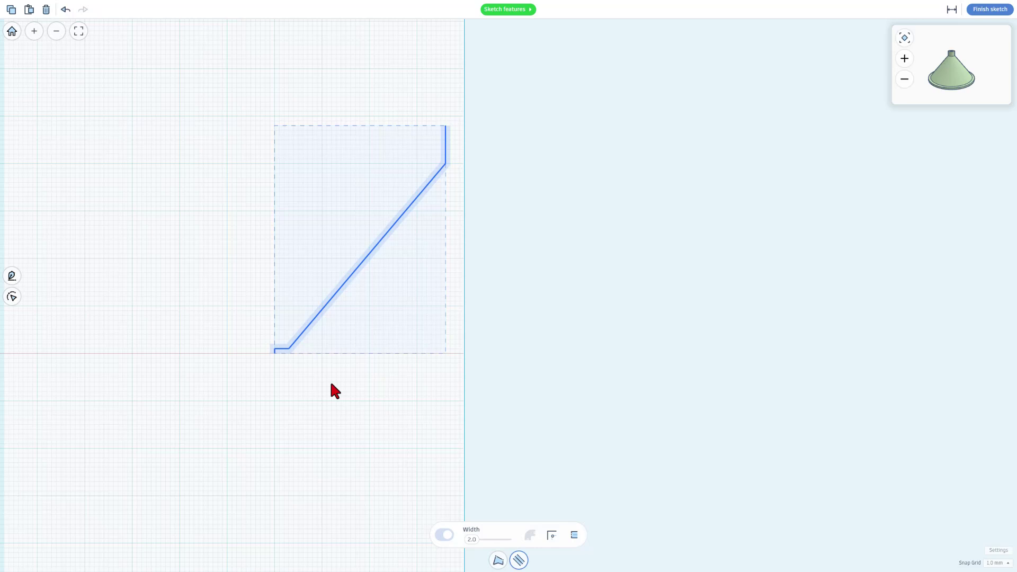
{"action": "left_click", "coordinate": [472, 540]}
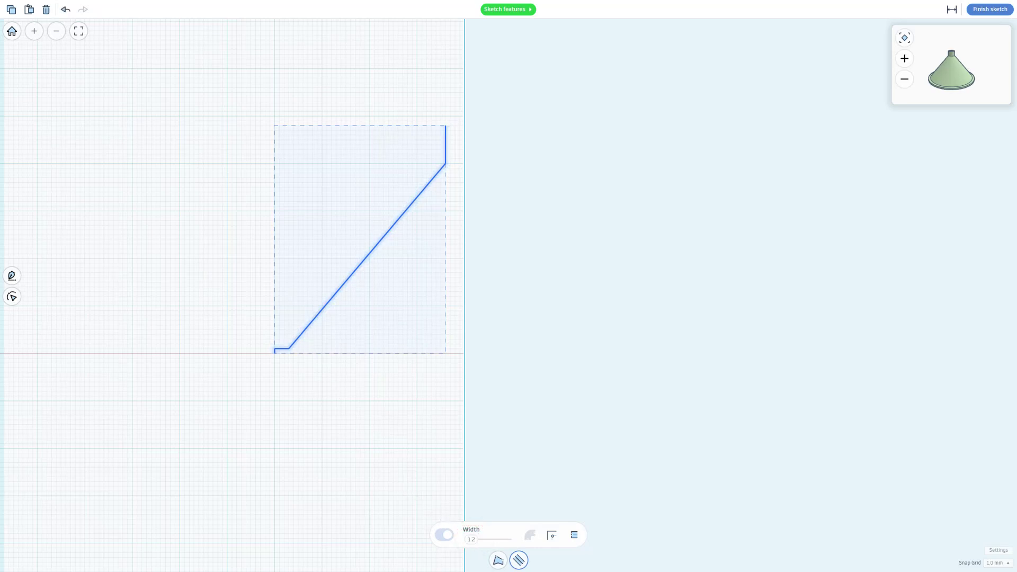
{"action": "left_click", "coordinate": [575, 537]}
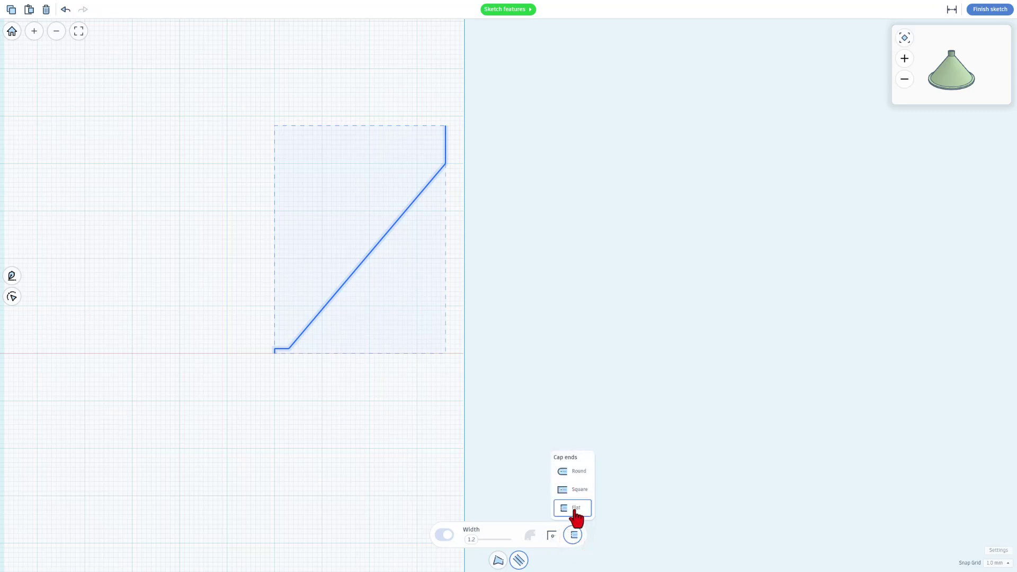
{"action": "left_click", "coordinate": [577, 473]}
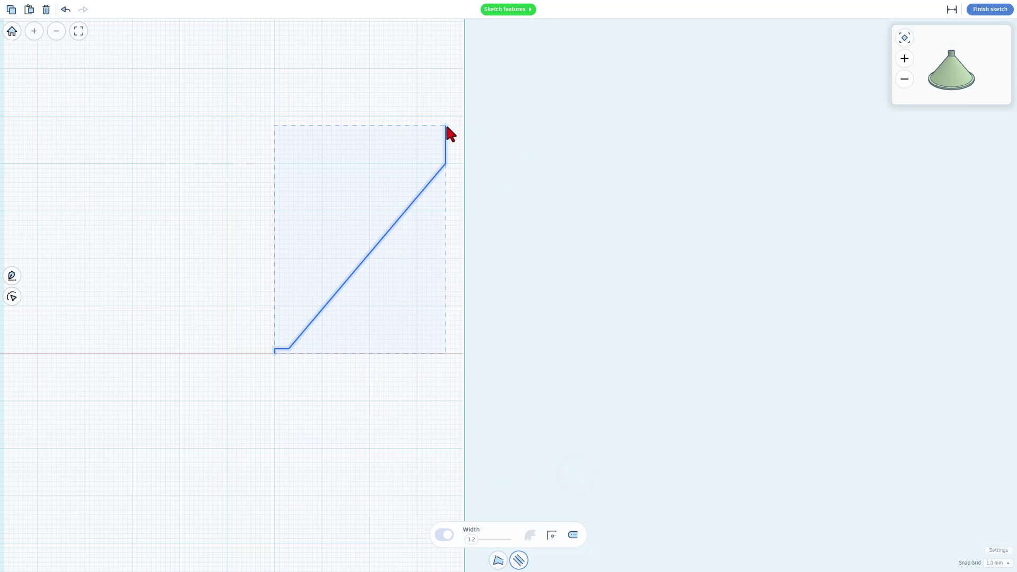
{"action": "scroll", "coordinate": [274, 371], "scroll_direction": "up", "scroll_amount": 5}
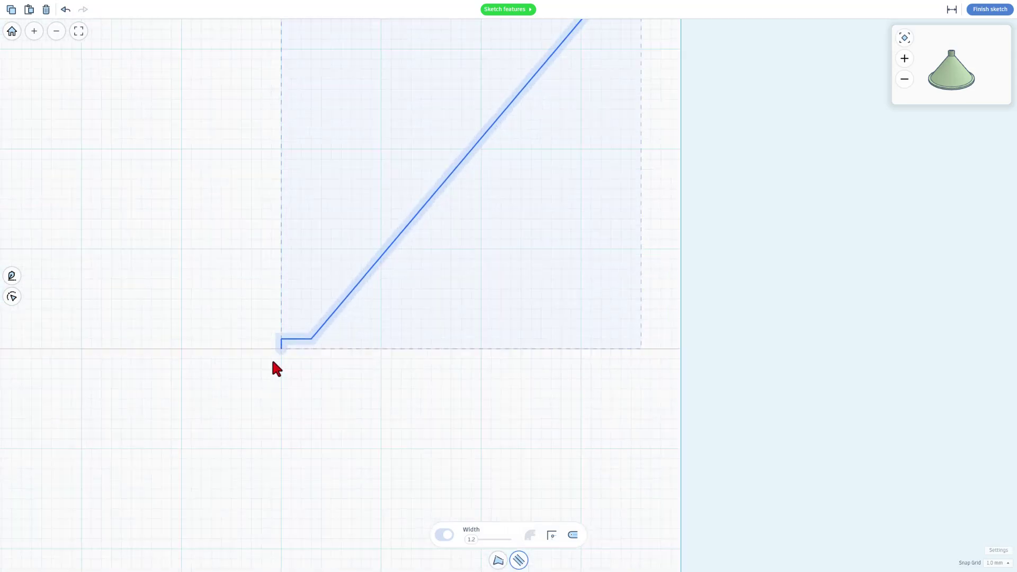
{"action": "scroll", "coordinate": [275, 363], "scroll_direction": "up", "scroll_amount": 2}
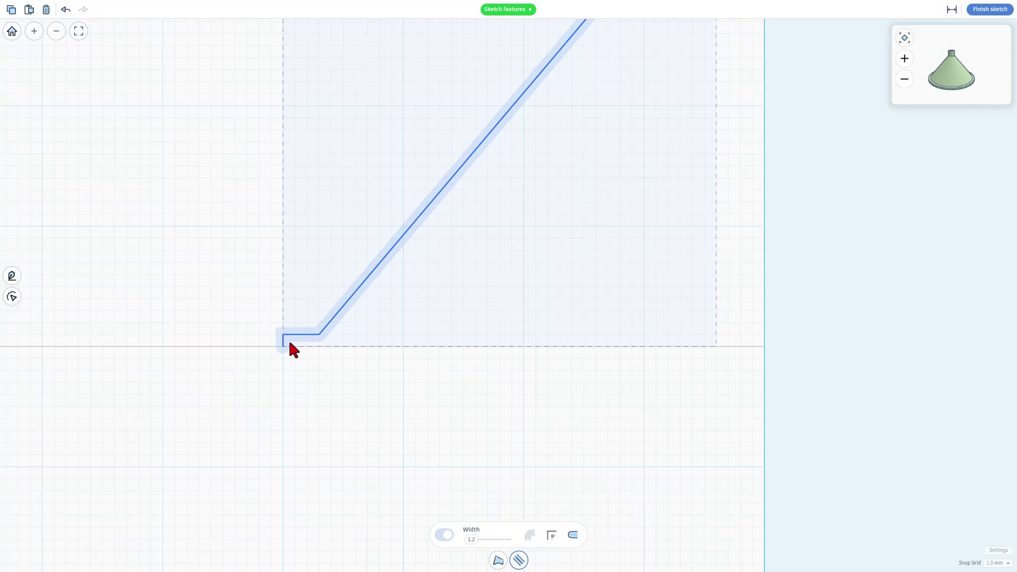
Set the snap grid to 0.5 mm and nudge the bottom segment down one step.
{"action": "left_click", "coordinate": [300, 334]}
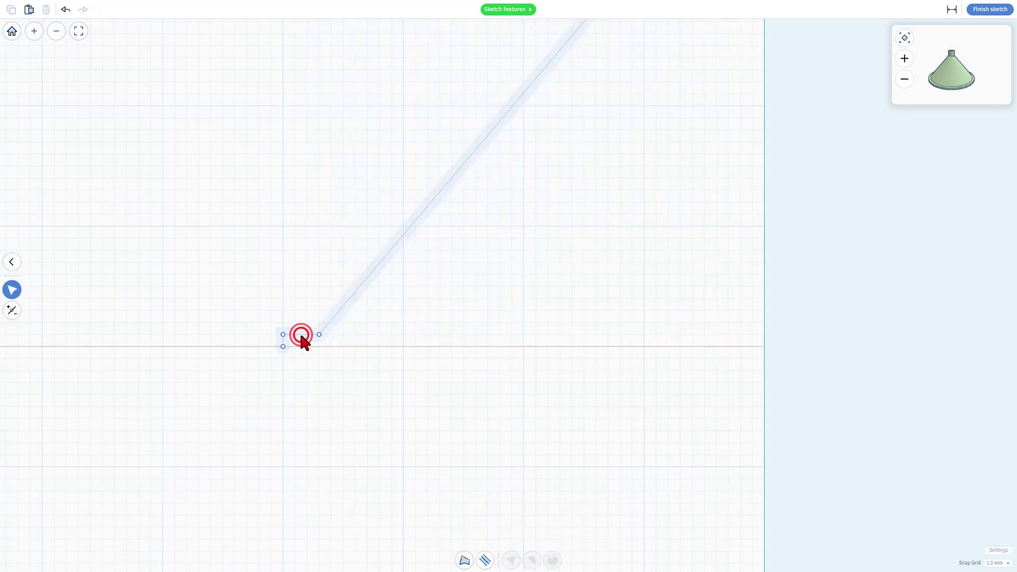
{"action": "left_click", "coordinate": [283, 347]}
{"action": "left_click", "coordinate": [295, 339]}
{"action": "scroll", "coordinate": [297, 339], "scroll_direction": "up", "scroll_amount": 2}
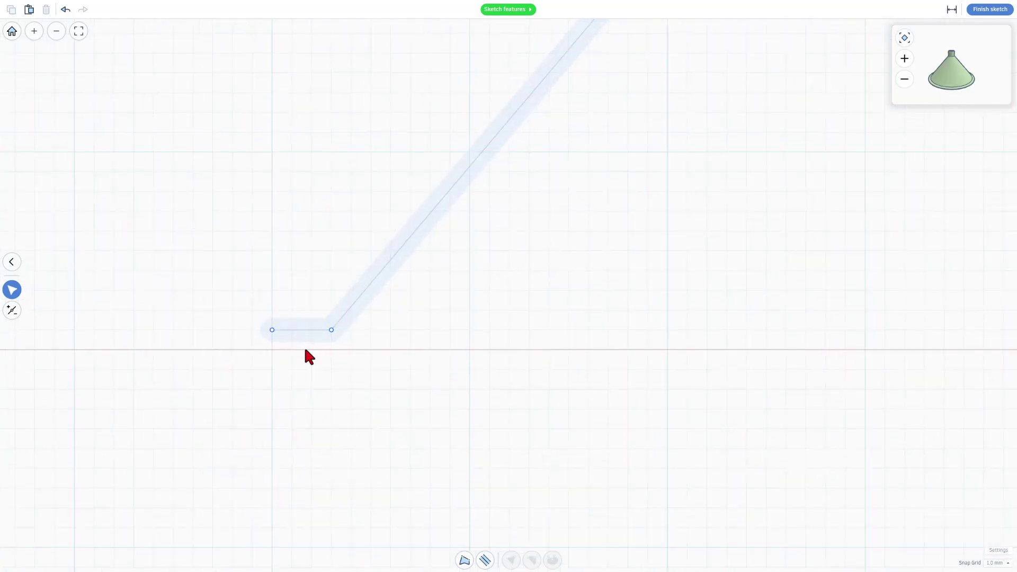
{"action": "left_click", "coordinate": [307, 331]}
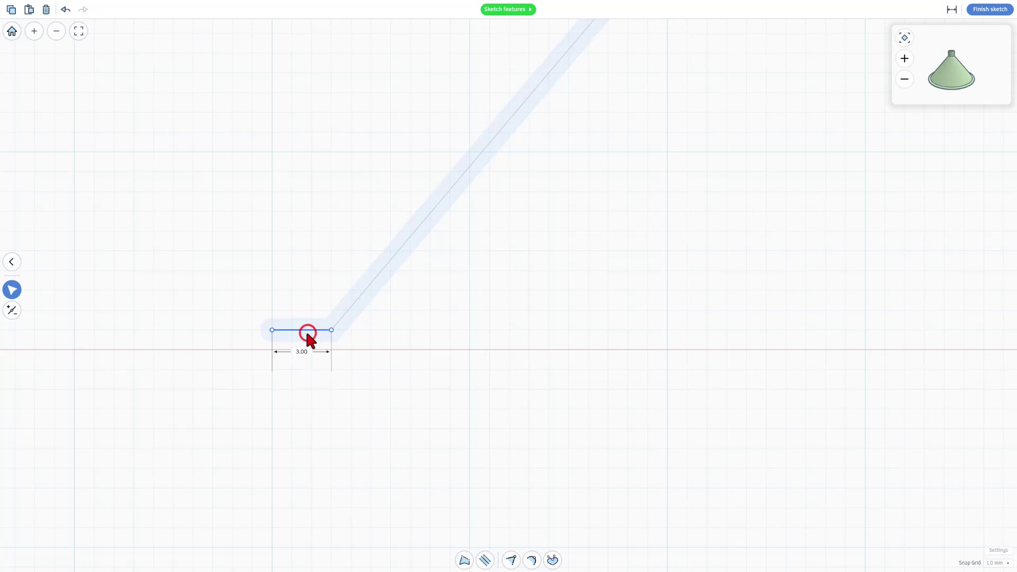
{"action": "left_click", "coordinate": [998, 564]}
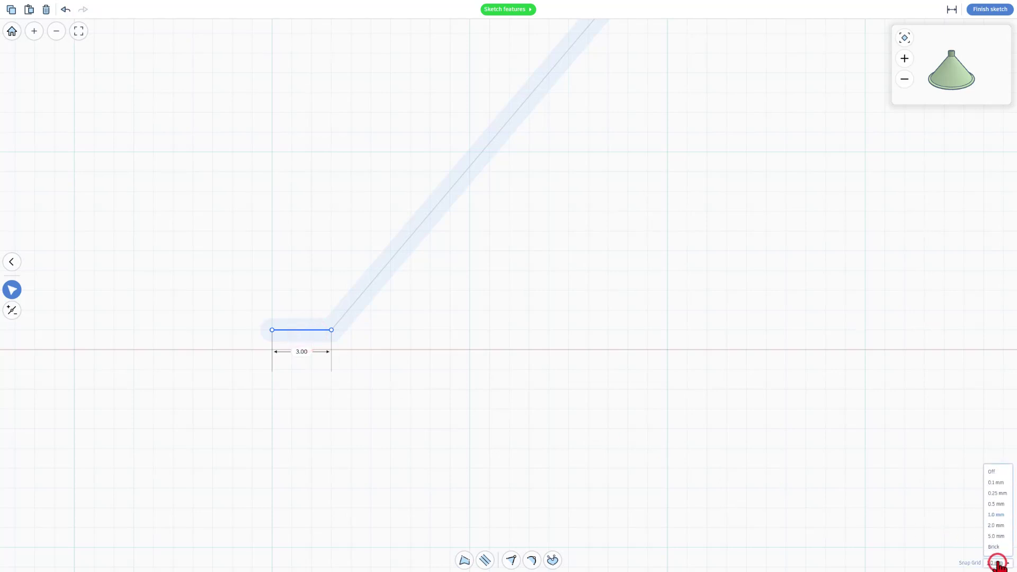
{"action": "left_click", "coordinate": [997, 506]}
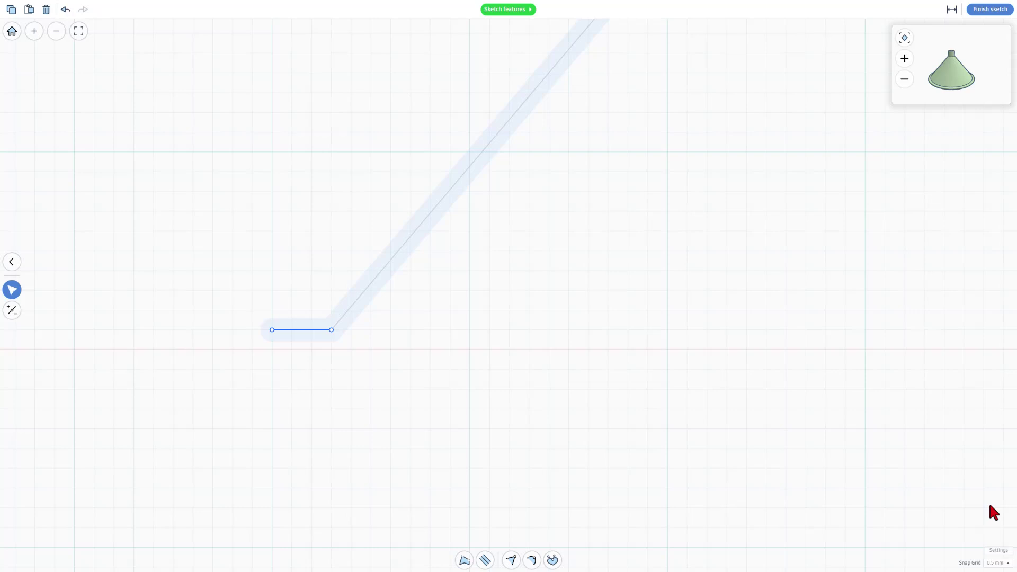
{"action": "key", "text": "Down"}
Change the sketch snap grid to 0.1 mm.
{"action": "scroll", "coordinate": [395, 389], "scroll_direction": "up", "scroll_amount": 2}
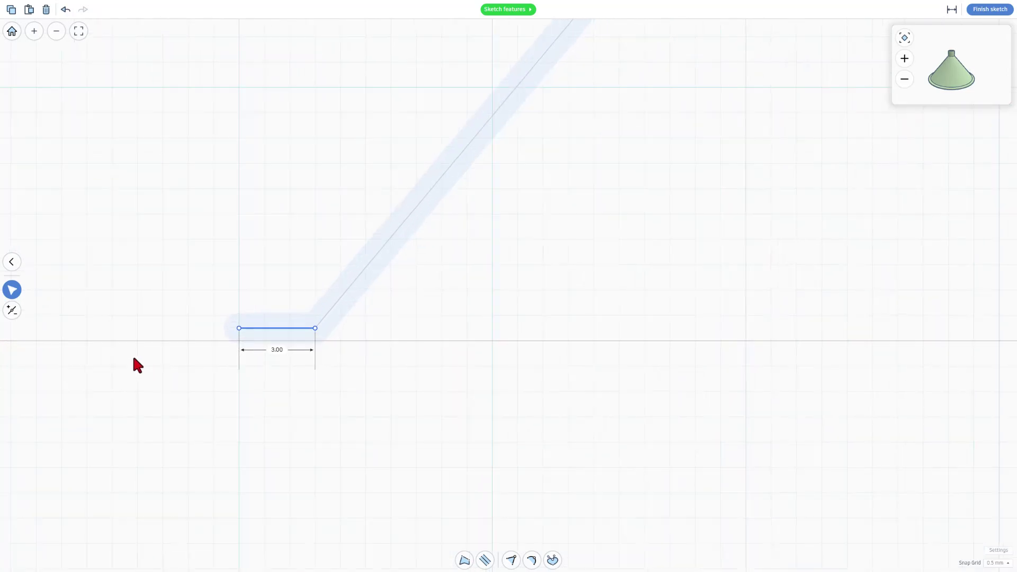
{"action": "scroll", "coordinate": [186, 361], "scroll_direction": "up", "scroll_amount": 3}
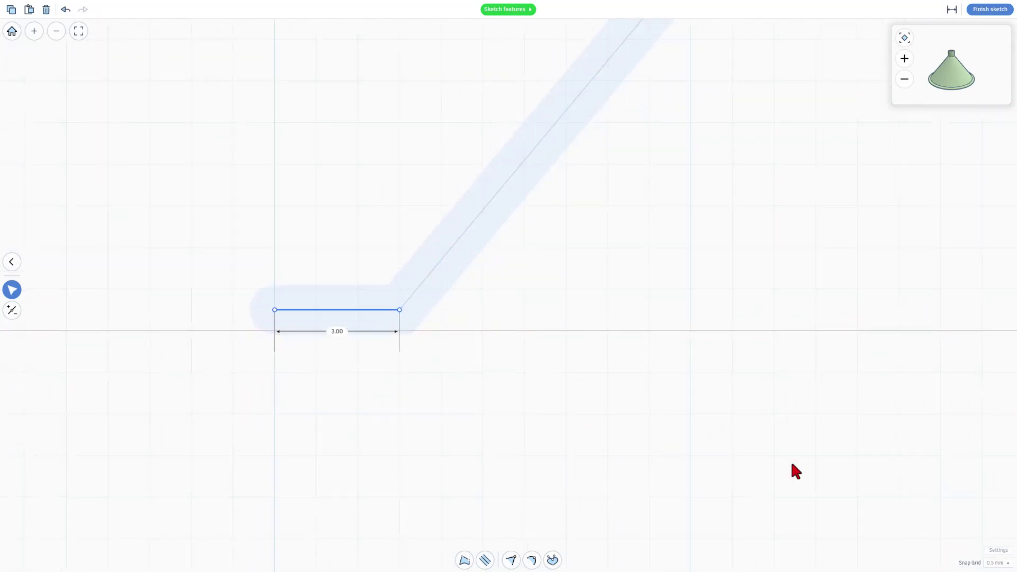
{"action": "left_click", "coordinate": [998, 563]}
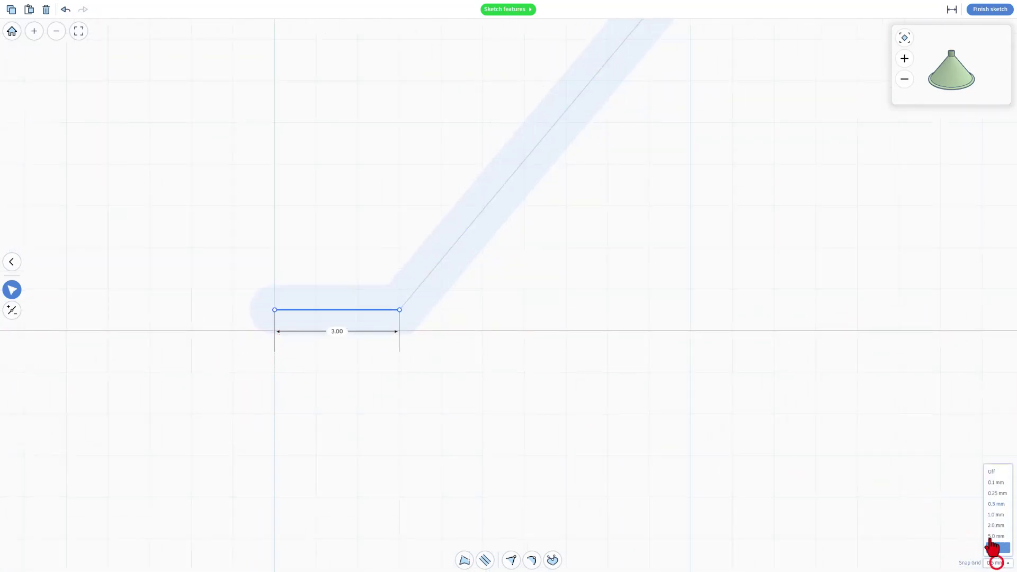
{"action": "left_click", "coordinate": [996, 483]}
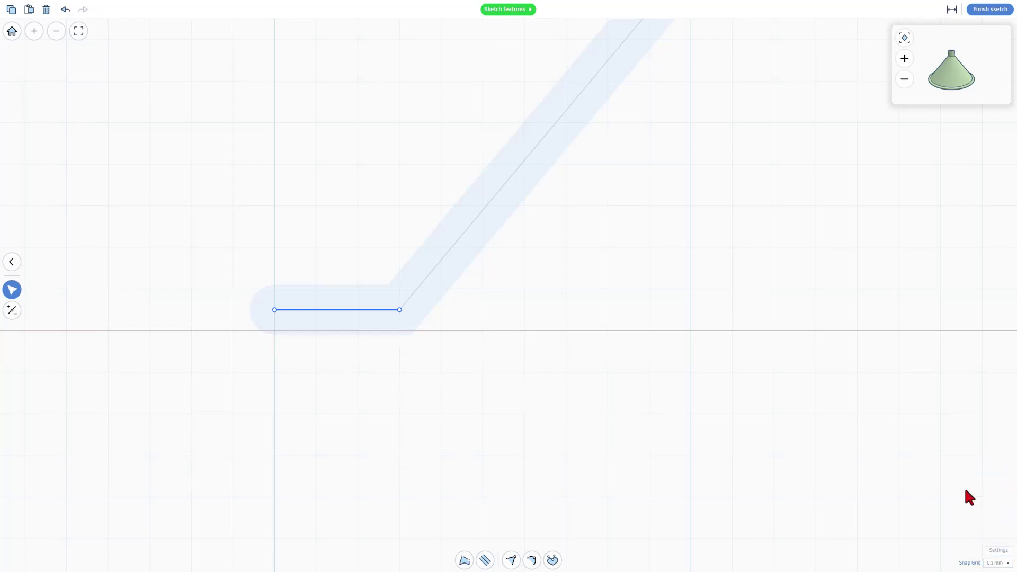
{"action": "scroll", "coordinate": [542, 377], "scroll_direction": "down", "scroll_amount": 6}
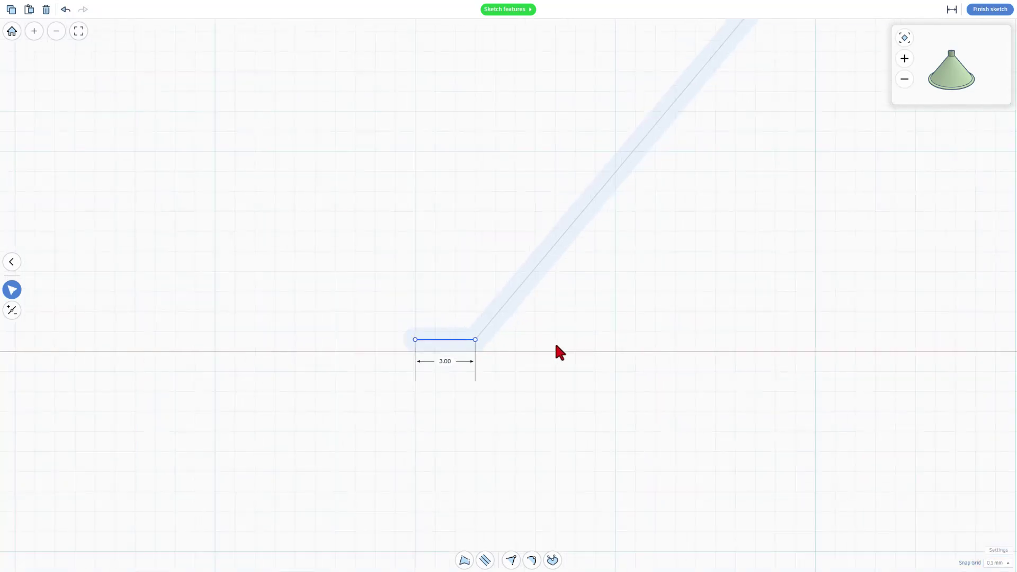
{"action": "scroll", "coordinate": [559, 348], "scroll_direction": "down", "scroll_amount": 5}
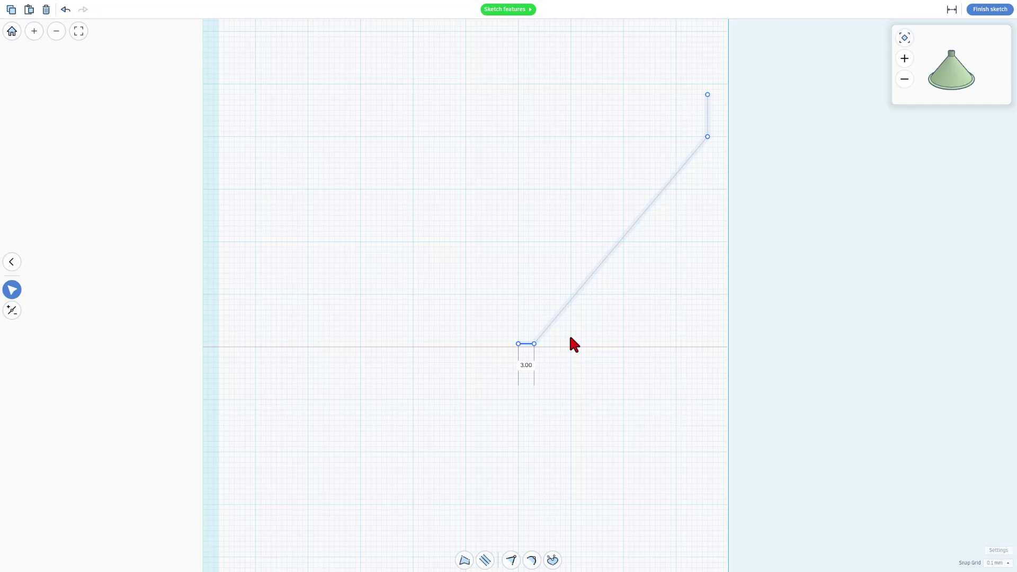
Return to the workplane and orbit to a low view of the revolved funnel.
{"action": "left_click", "coordinate": [990, 11]}
{"action": "left_click", "coordinate": [583, 498]}
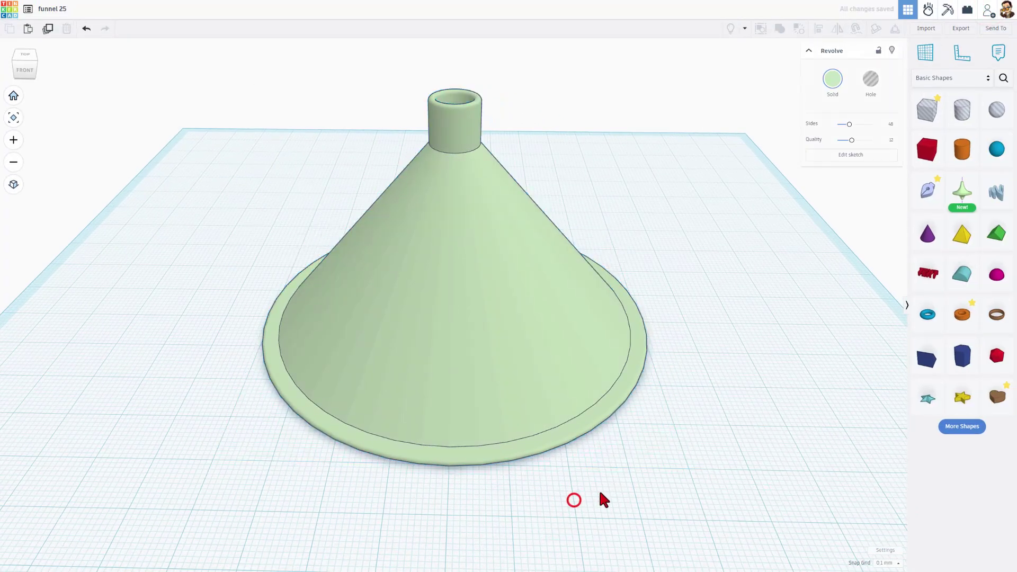
{"action": "right_click_drag", "start_coordinate": [599, 498], "coordinate": [423, 103]}
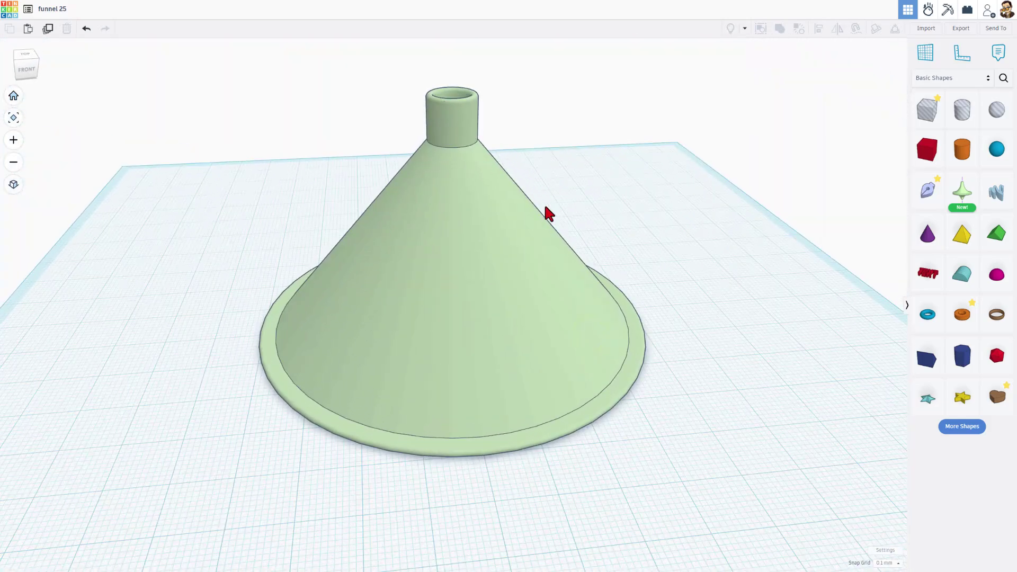
{"action": "right_click_drag", "start_coordinate": [595, 482], "coordinate": [615, 367]}
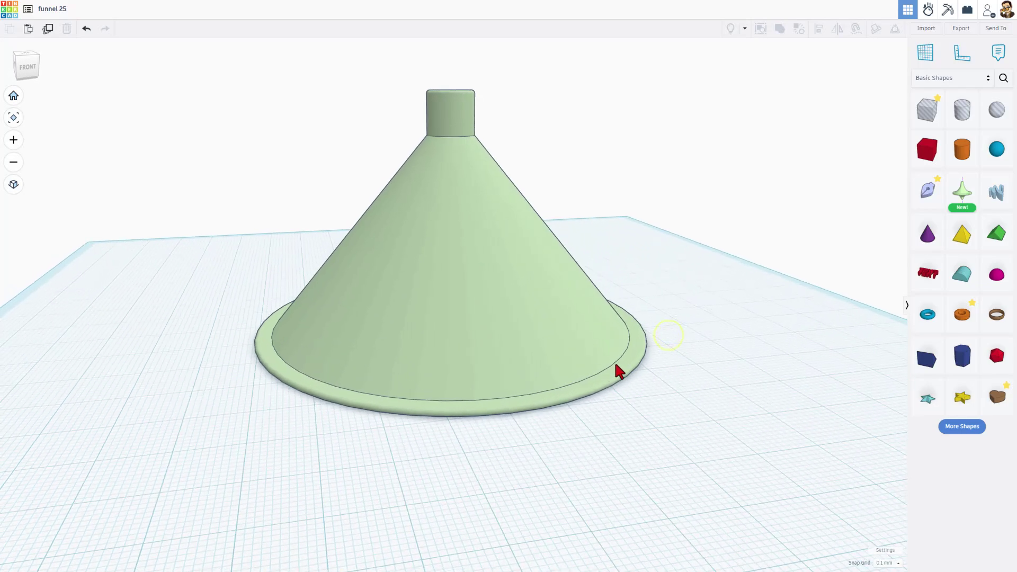
Set the funnel's Revolve Sides to the maximum 128 and Quality to 24.
{"action": "left_click", "coordinate": [503, 313]}
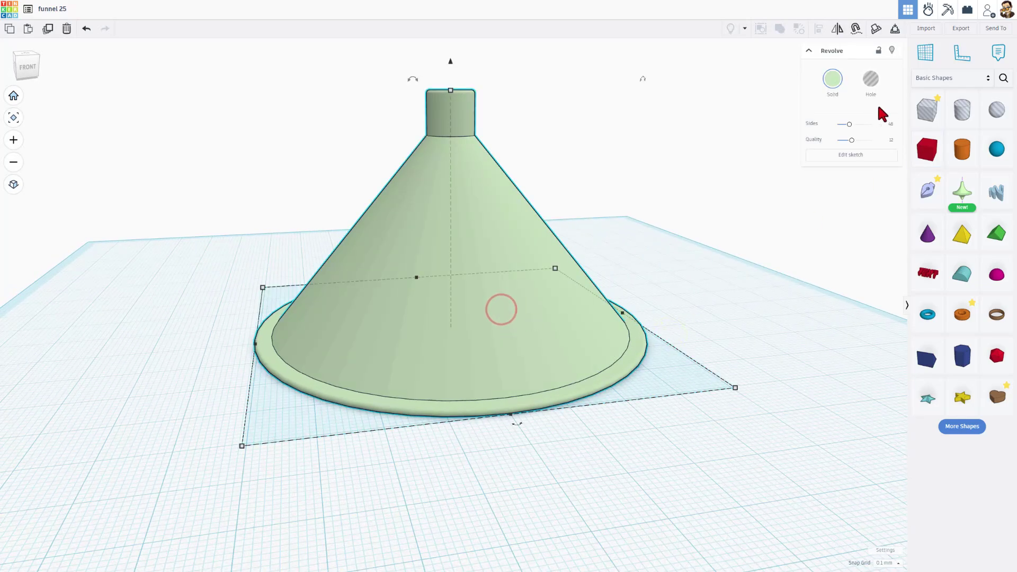
{"action": "mouse_move", "coordinate": [849, 123]}
{"action": "left_mouse_down"}
{"action": "mouse_move", "coordinate": [894, 126]}
{"action": "mouse_move", "coordinate": [852, 124]}
{"action": "left_mouse_up"}
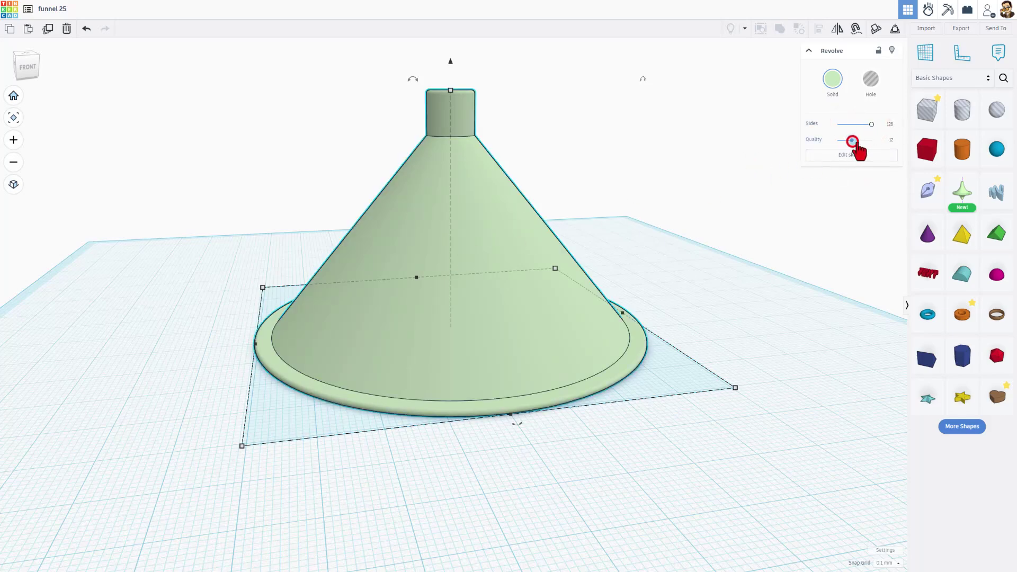
{"action": "left_click_drag", "start_coordinate": [853, 140], "coordinate": [880, 140]}
{"action": "right_click_drag", "start_coordinate": [581, 455], "coordinate": [561, 472]}
{"action": "left_click", "coordinate": [528, 350]}
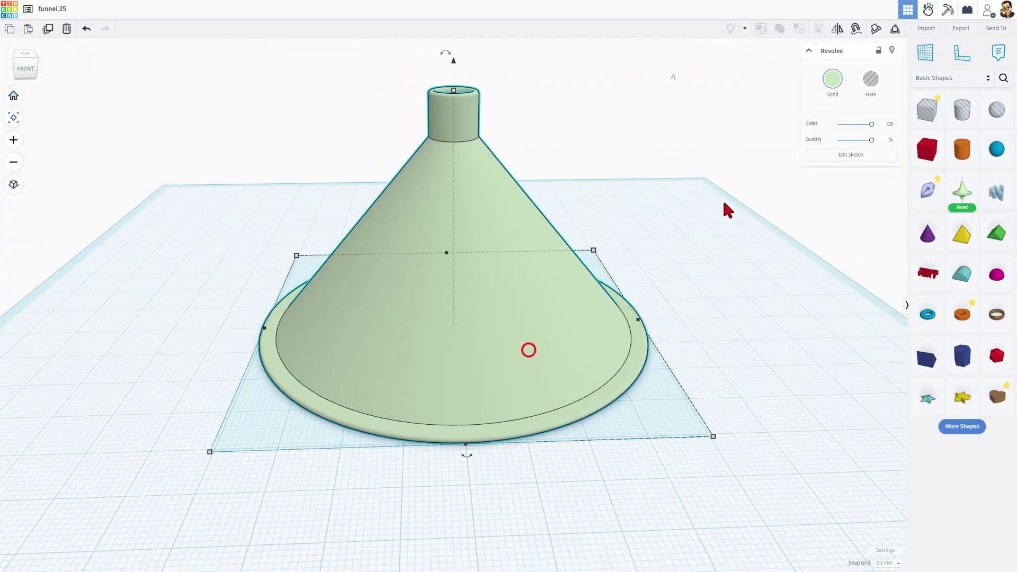
Export the funnel as an STL file saved as 'funnel 25.stl'.
{"action": "left_click", "coordinate": [960, 29]}
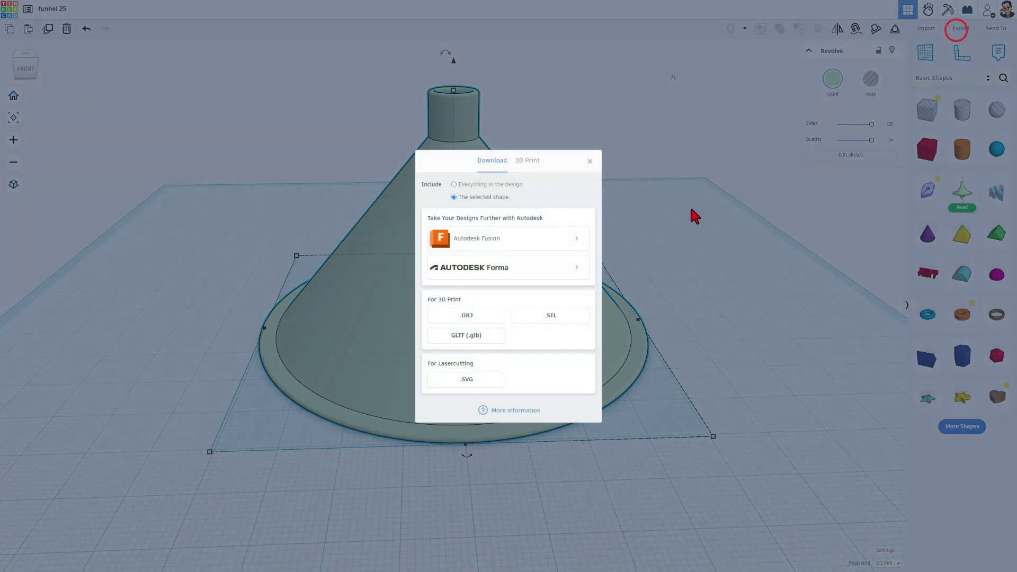
{"action": "left_click", "coordinate": [554, 315]}
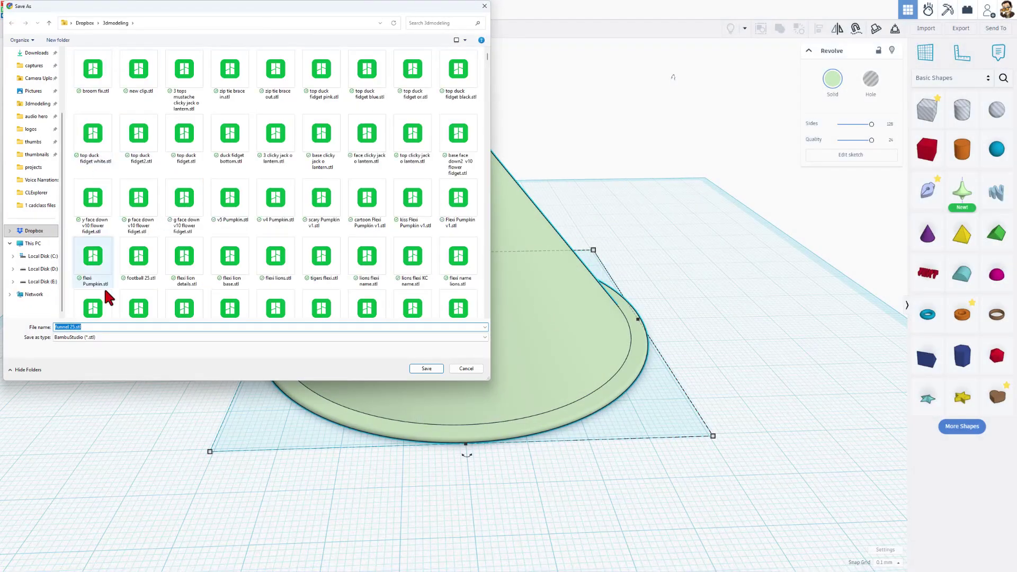
{"action": "left_click", "coordinate": [424, 369]}
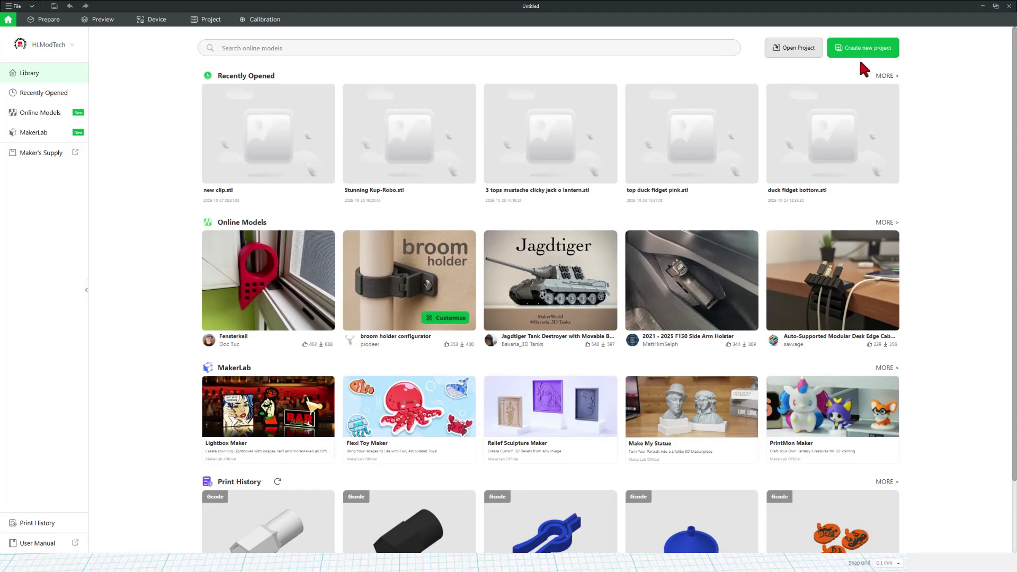
Start a new Bambu Studio project and import funnel 25.stl onto the plate.
{"action": "left_click", "coordinate": [860, 48]}
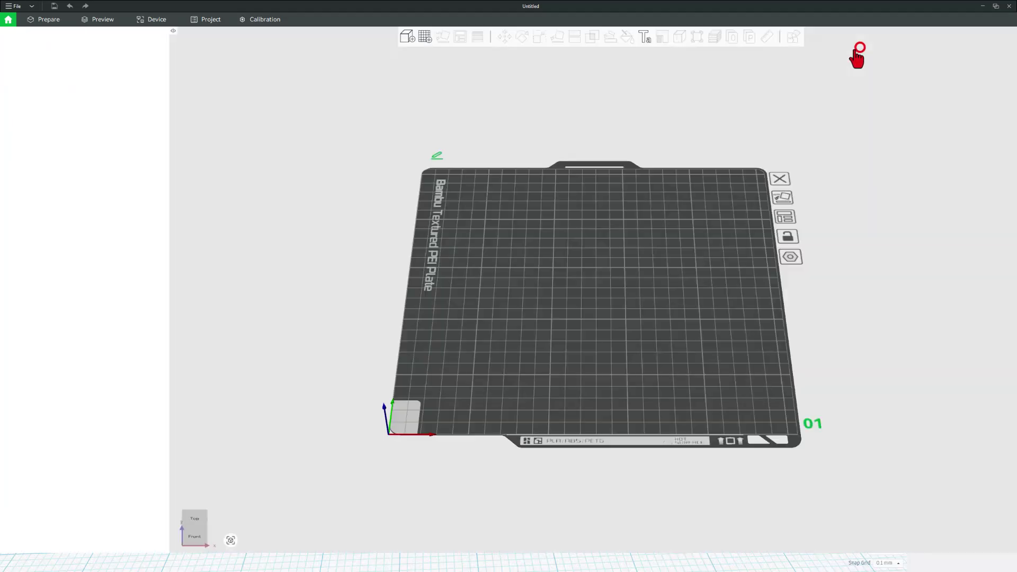
{"action": "left_click", "coordinate": [405, 37]}
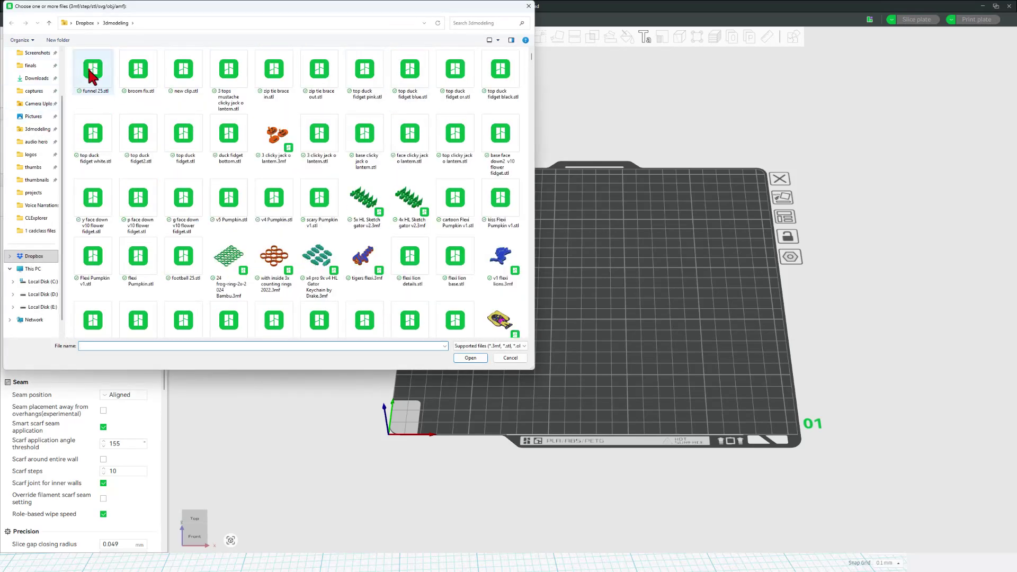
{"action": "double_click", "coordinate": [92, 69]}
Assign Generic ABS filament to the funnel model.
{"action": "right_click", "coordinate": [582, 301]}
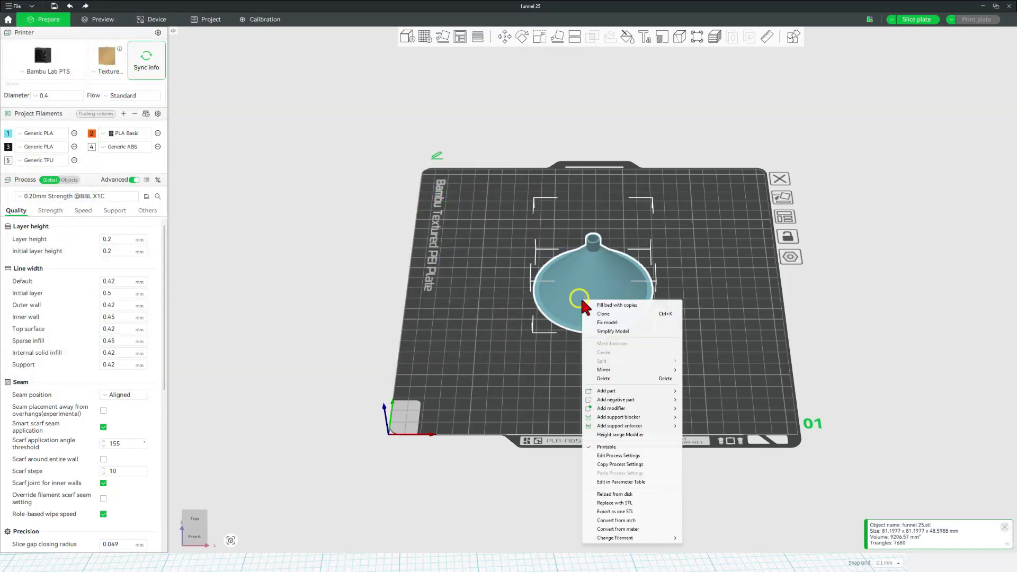
{"action": "mouse_move", "coordinate": [624, 539]}
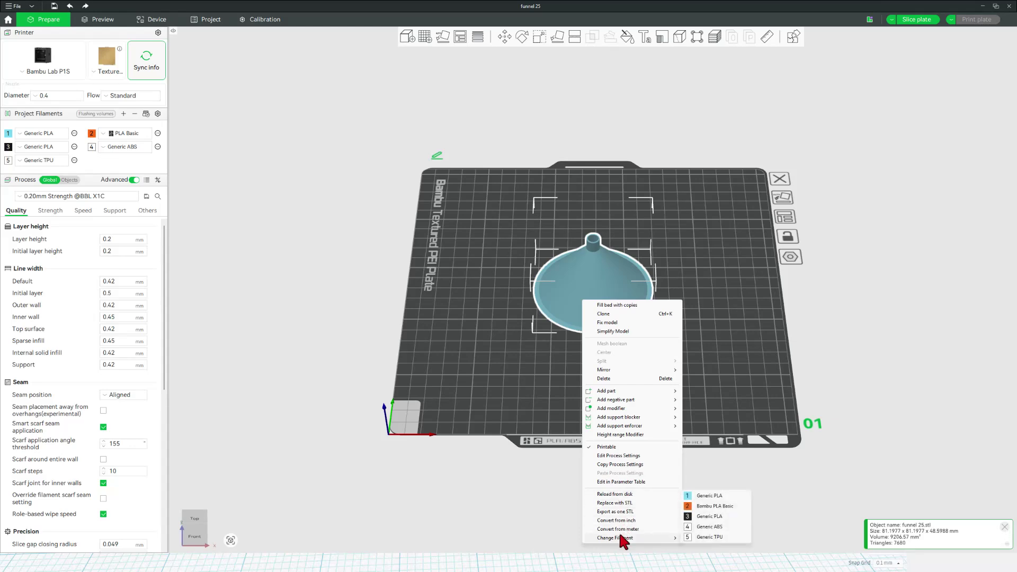
{"action": "left_click", "coordinate": [716, 526]}
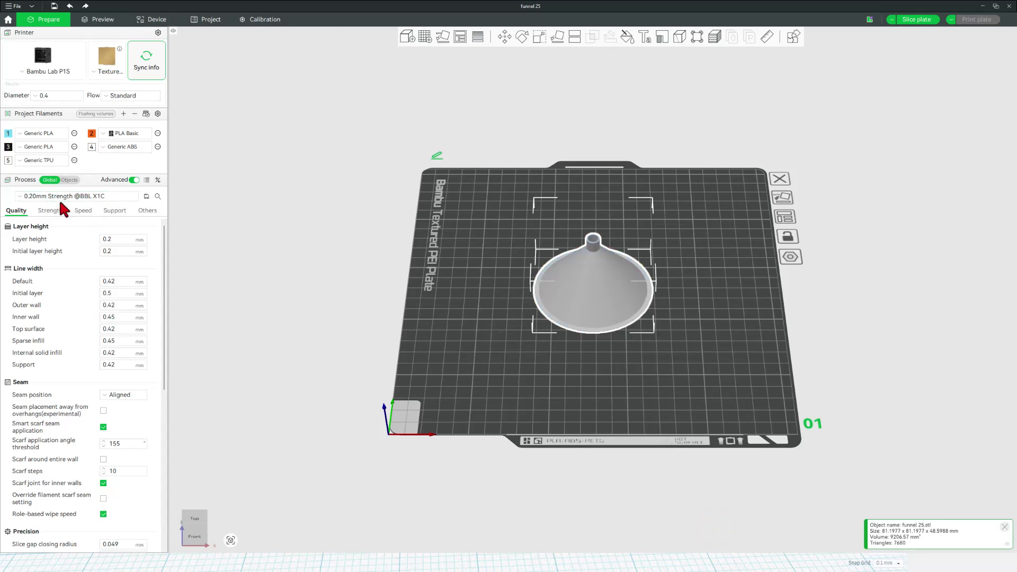
{"action": "mouse_move", "coordinate": [604, 365]}
{"action": "left_mouse_down"}
{"action": "mouse_move", "coordinate": [601, 341]}
{"action": "mouse_move", "coordinate": [601, 376]}
{"action": "left_mouse_up"}
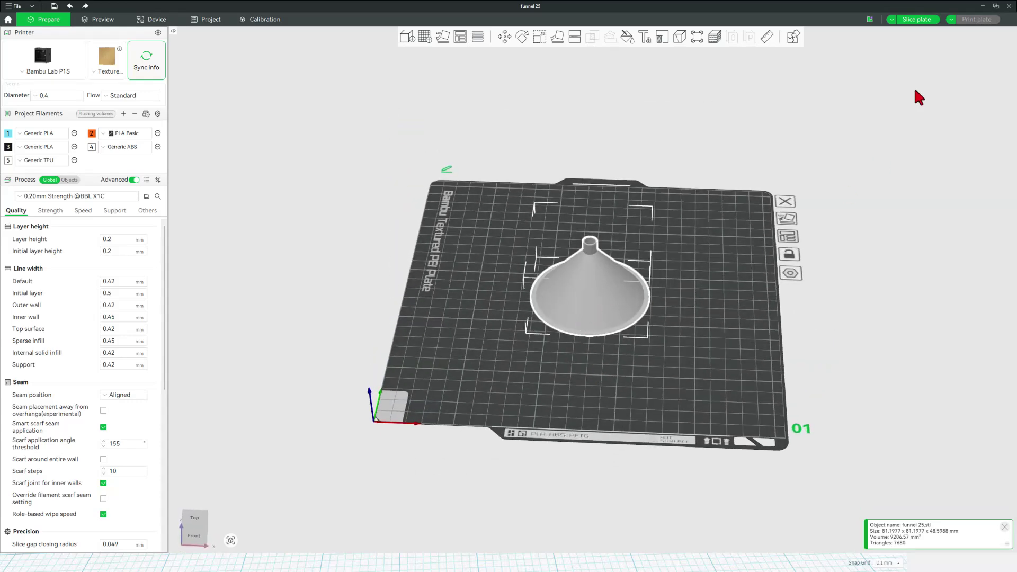
Slice the funnel 25 plate and send the print job to the printer.
{"action": "left_click", "coordinate": [910, 20]}
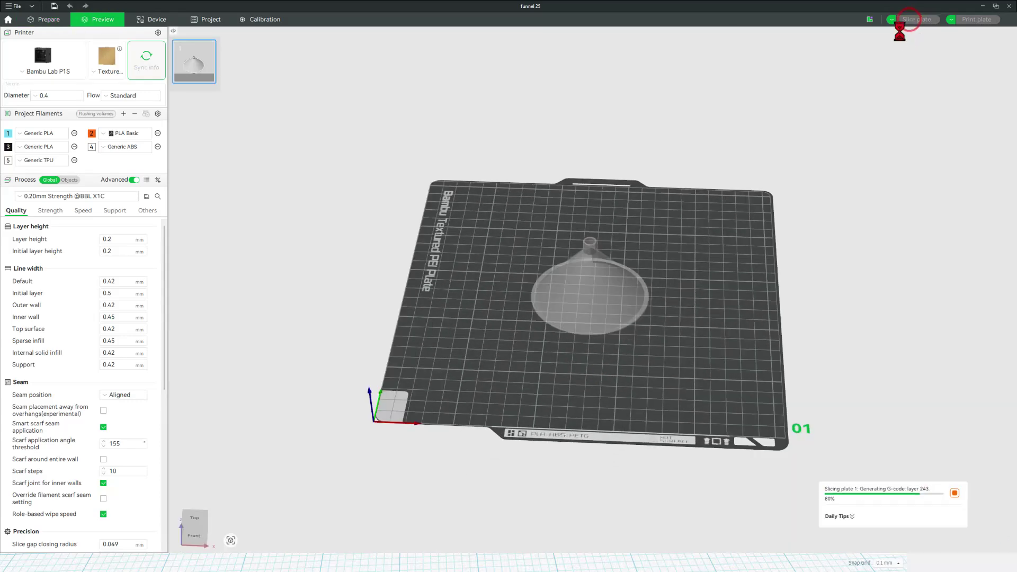
{"action": "left_click", "coordinate": [980, 20]}
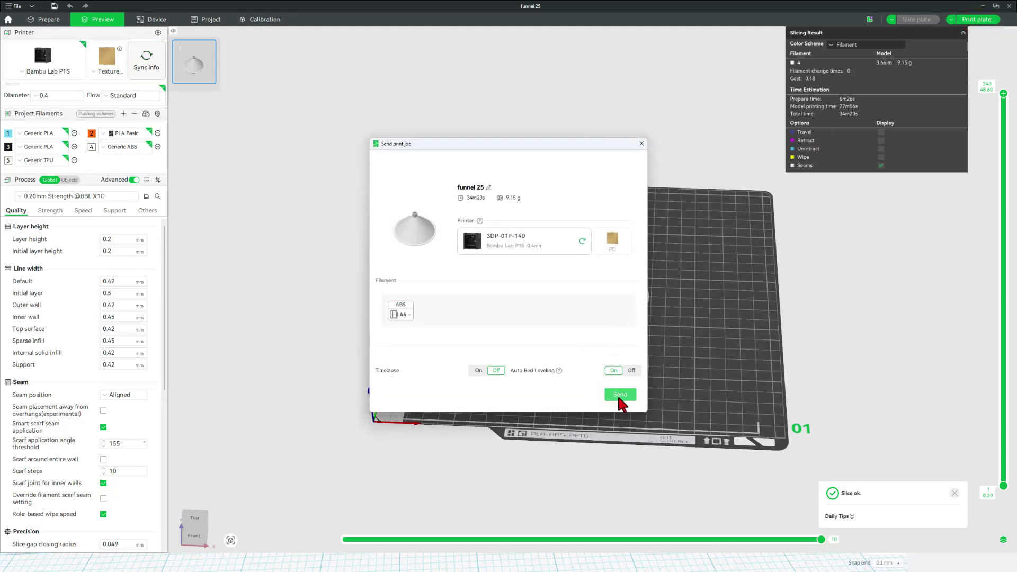
{"action": "left_click", "coordinate": [617, 396]}
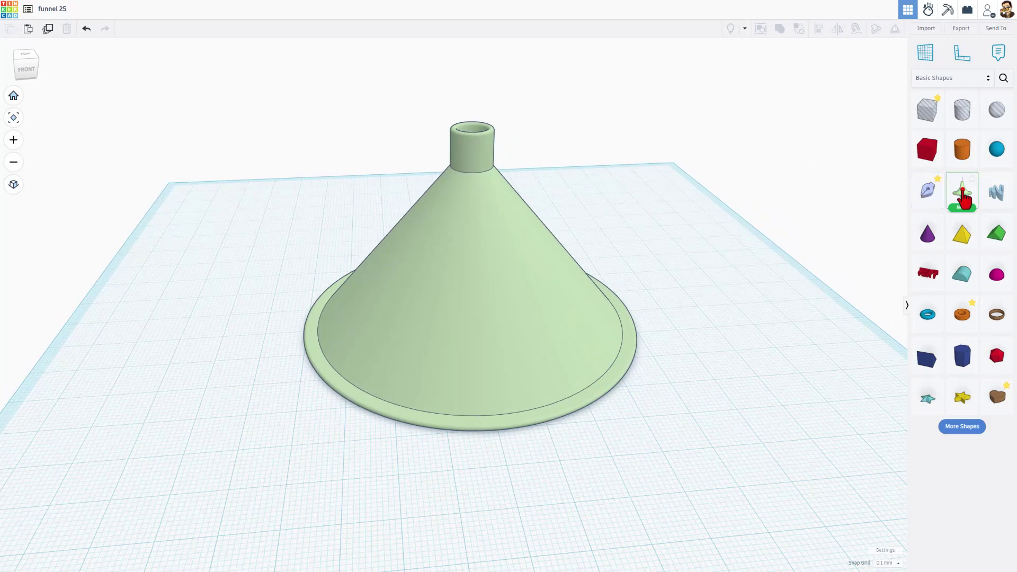
Place a second Revolve shape beside the funnel with Snap Grid set to 1.0 mm.
{"action": "left_click_drag", "start_coordinate": [962, 191], "coordinate": [886, 563]}
{"action": "left_click", "coordinate": [886, 562]}
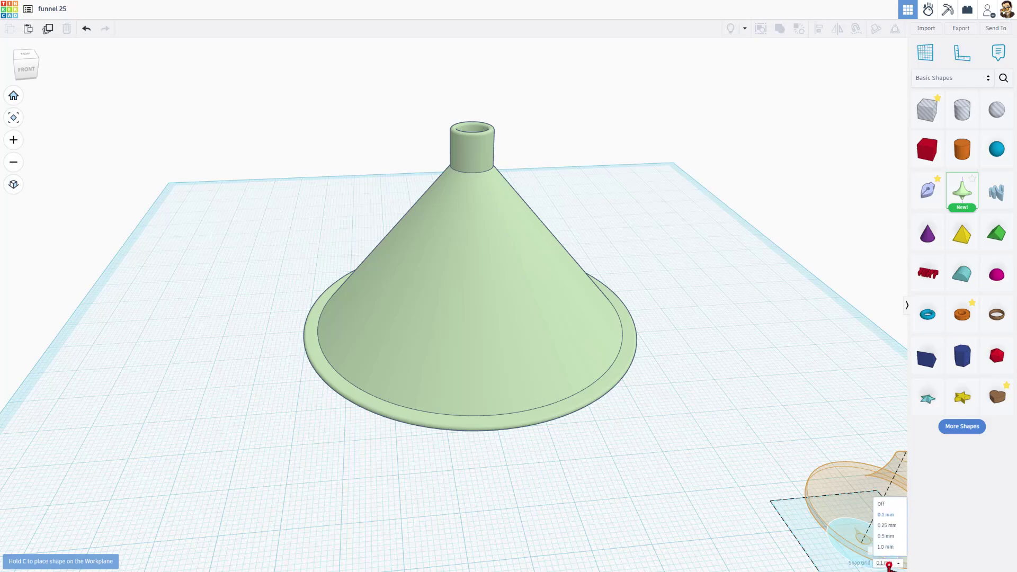
{"action": "left_click", "coordinate": [886, 515]}
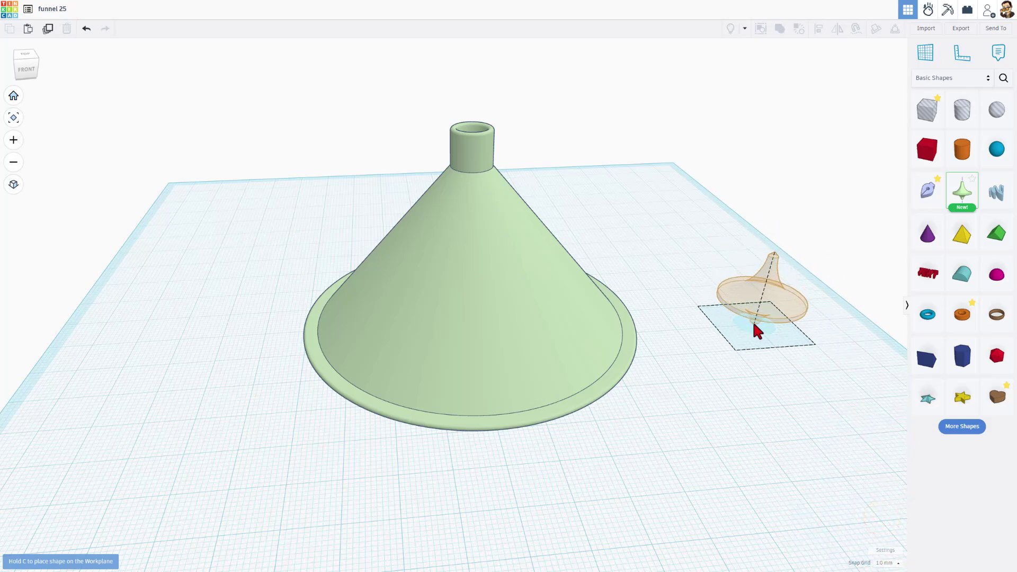
{"action": "left_click", "coordinate": [752, 320]}
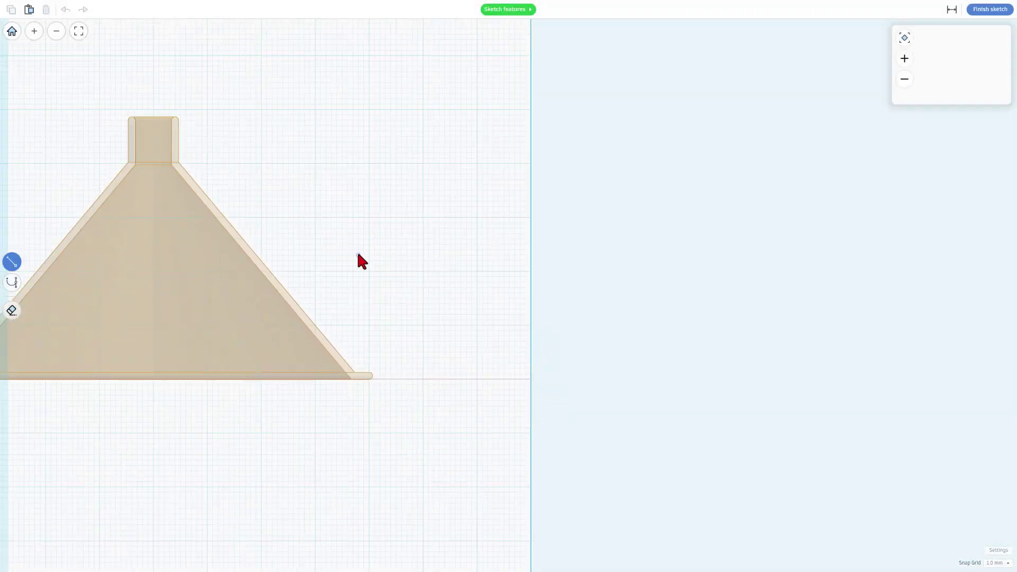
Draw a closed four-corner diamond profile in the revolve sketch.
{"action": "left_click", "coordinate": [370, 217]}
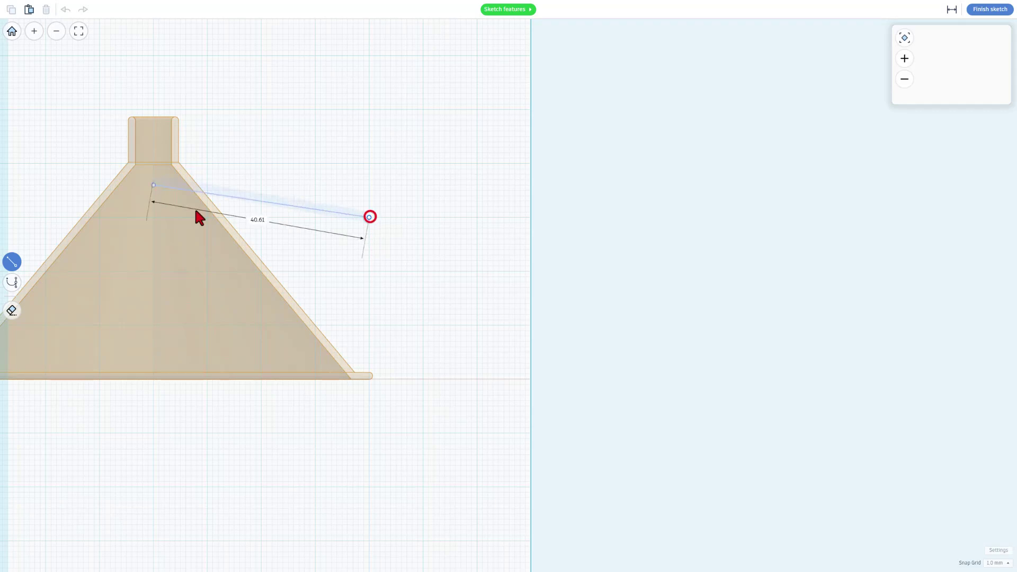
{"action": "left_click", "coordinate": [315, 202]}
{"action": "key", "text": "s"}
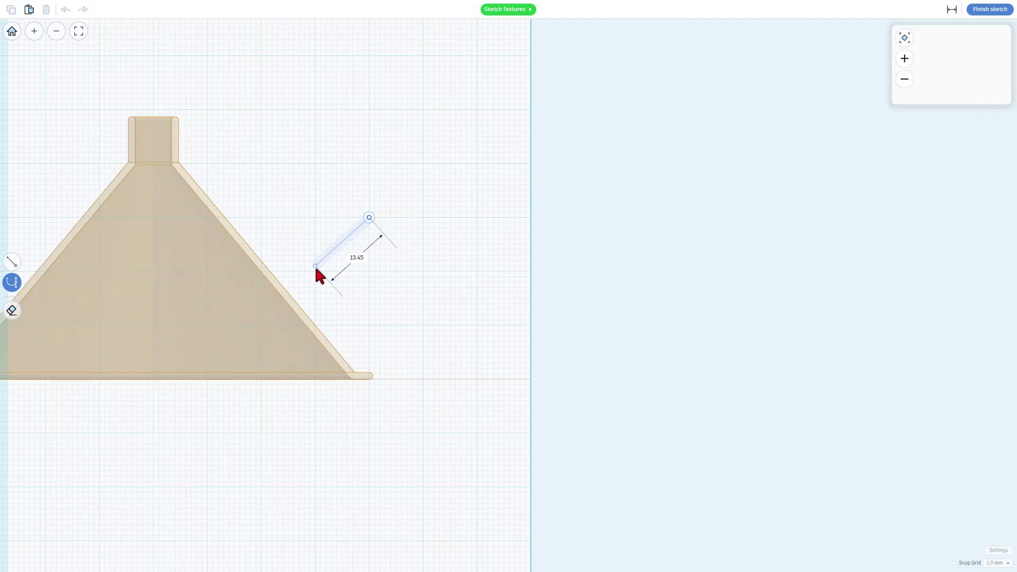
{"action": "left_click", "coordinate": [315, 270]}
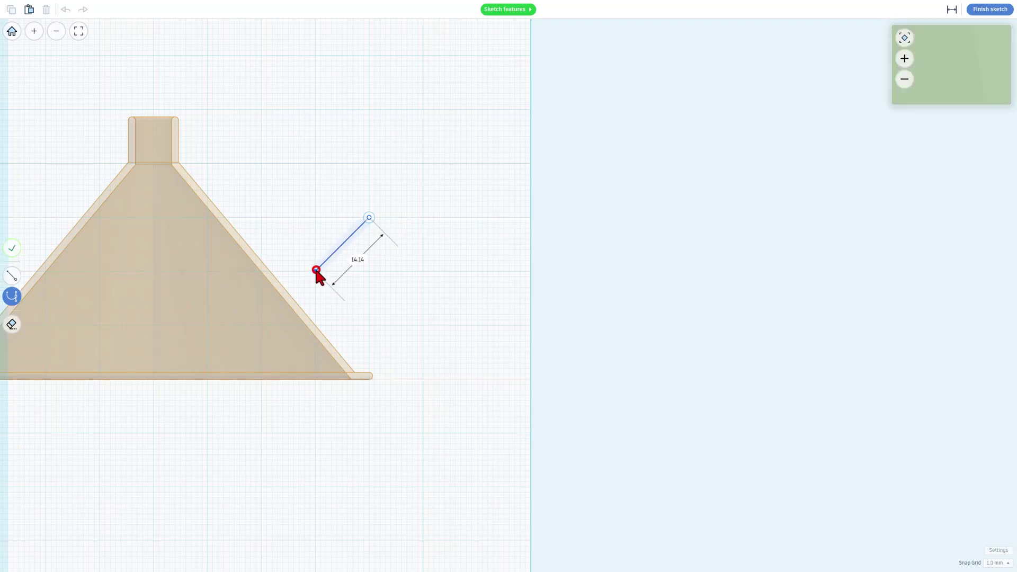
{"action": "left_click", "coordinate": [370, 325]}
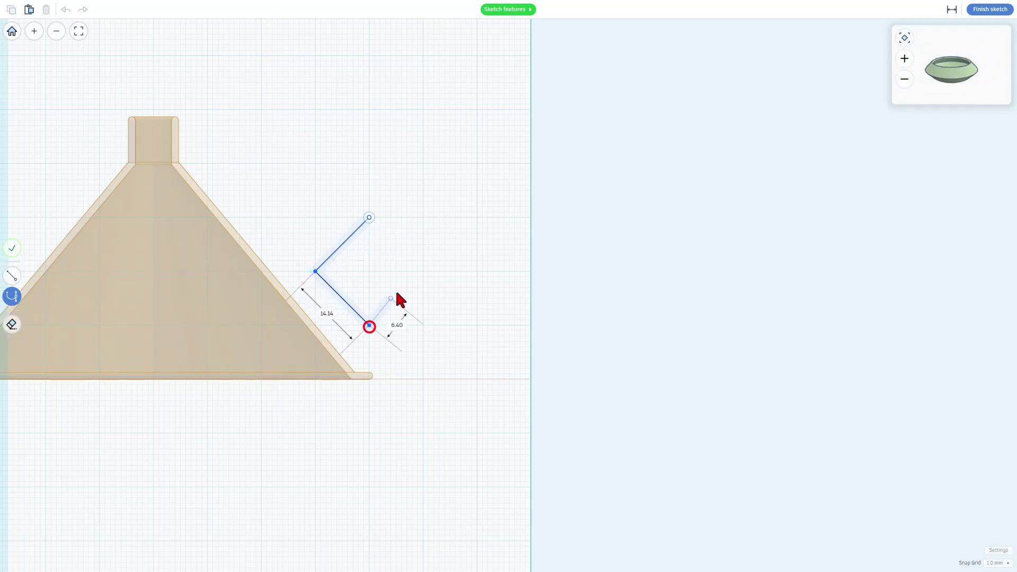
{"action": "left_click", "coordinate": [422, 272]}
{"action": "left_click", "coordinate": [371, 218]}
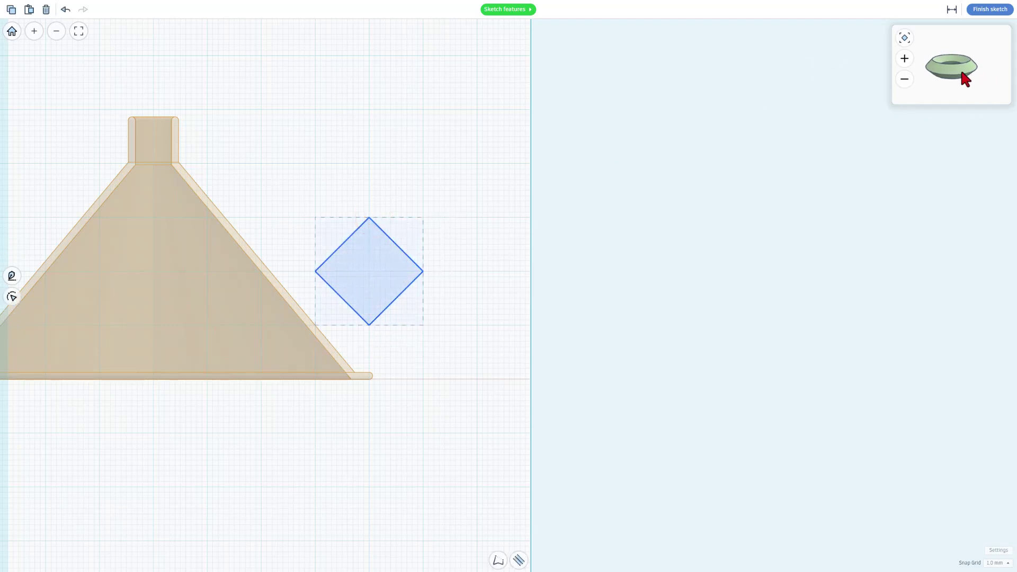
Convert the diamond into a 20 mm circle, undoing the stray changes.
{"action": "left_click", "coordinate": [362, 260]}
{"action": "left_click", "coordinate": [367, 261]}
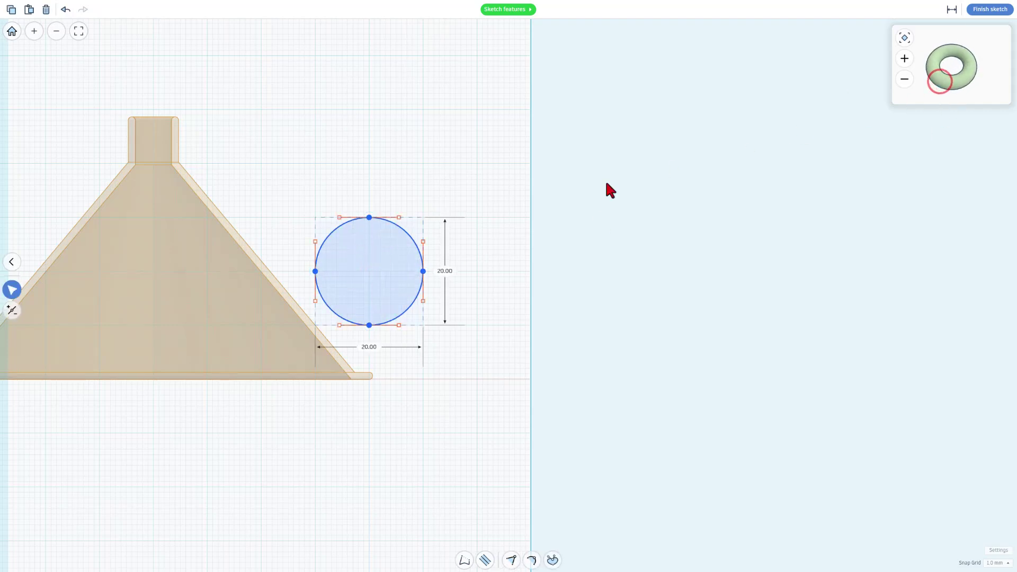
{"action": "left_click", "coordinate": [894, 94]}
{"action": "left_click", "coordinate": [383, 268]}
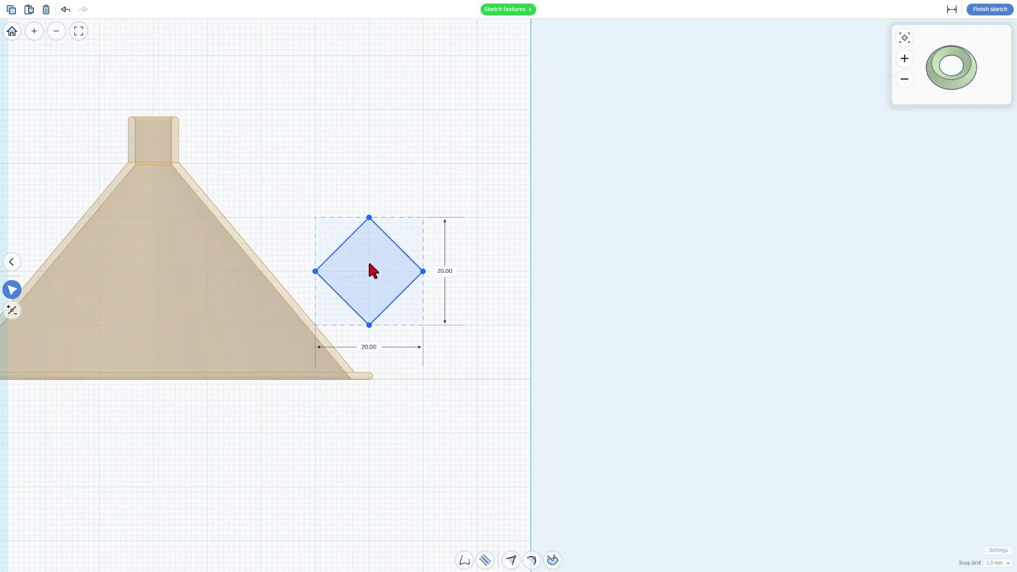
{"action": "key", "text": "ctrl+z"}
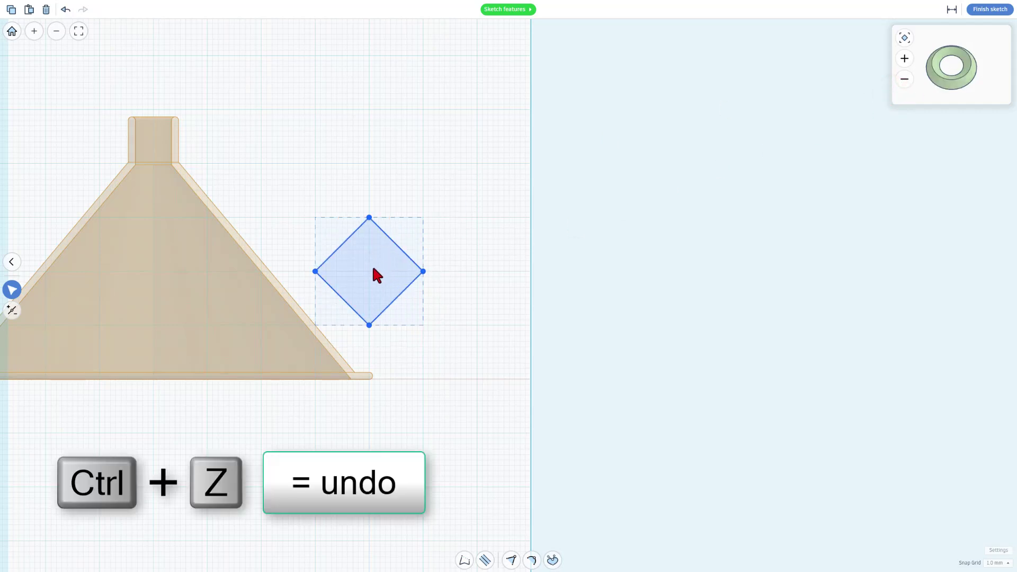
{"action": "key", "text": "ctrl+z"}
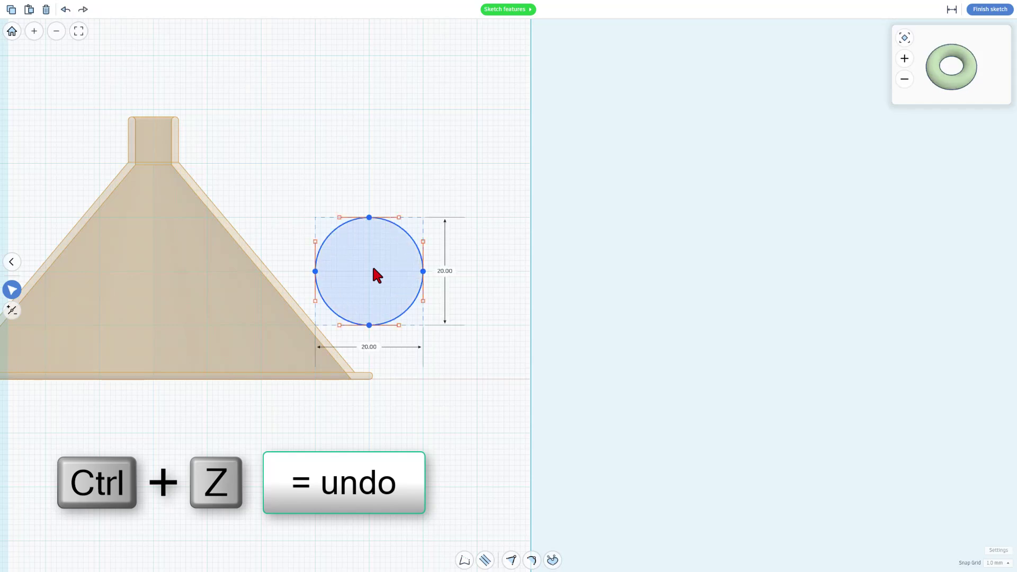
Dent the circle profile into a crescent by pushing its left point inward.
{"action": "left_click_drag", "start_coordinate": [423, 272], "coordinate": [357, 271]}
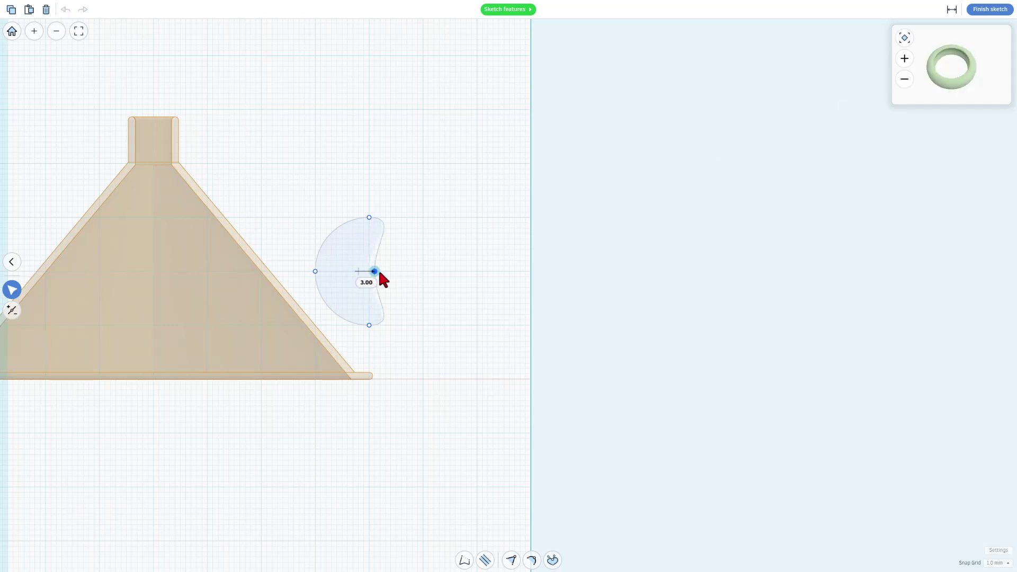
{"action": "left_click", "coordinate": [358, 271]}
{"action": "left_click_drag", "start_coordinate": [358, 271], "coordinate": [359, 305]}
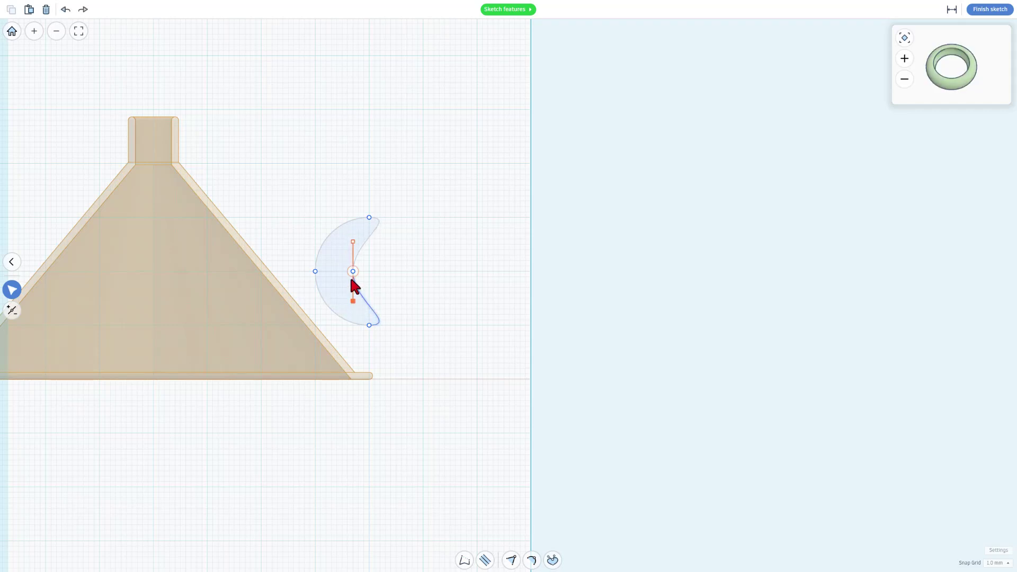
{"action": "key", "text": "ctrl+z"}
{"action": "key", "text": "ctrl+z"}
{"action": "left_click_drag", "start_coordinate": [320, 274], "coordinate": [336, 243]}
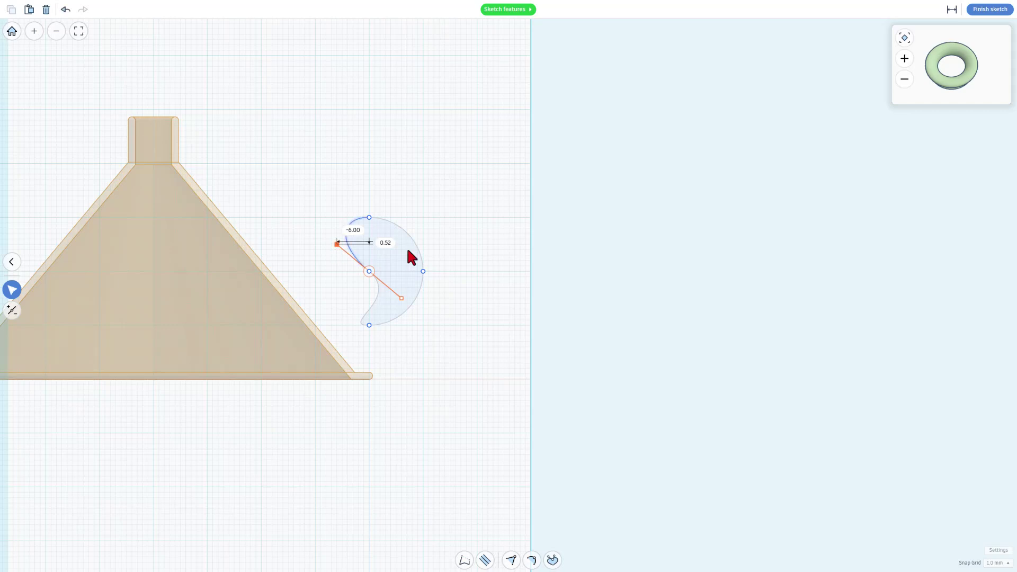
Raise the profile's top point to 23.00 to stretch the shape taller.
{"action": "mouse_move", "coordinate": [983, 61]}
{"action": "left_mouse_down"}
{"action": "mouse_move", "coordinate": [949, 80]}
{"action": "mouse_move", "coordinate": [974, 68]}
{"action": "left_mouse_up"}
{"action": "left_click_drag", "start_coordinate": [971, 66], "coordinate": [971, 61]}
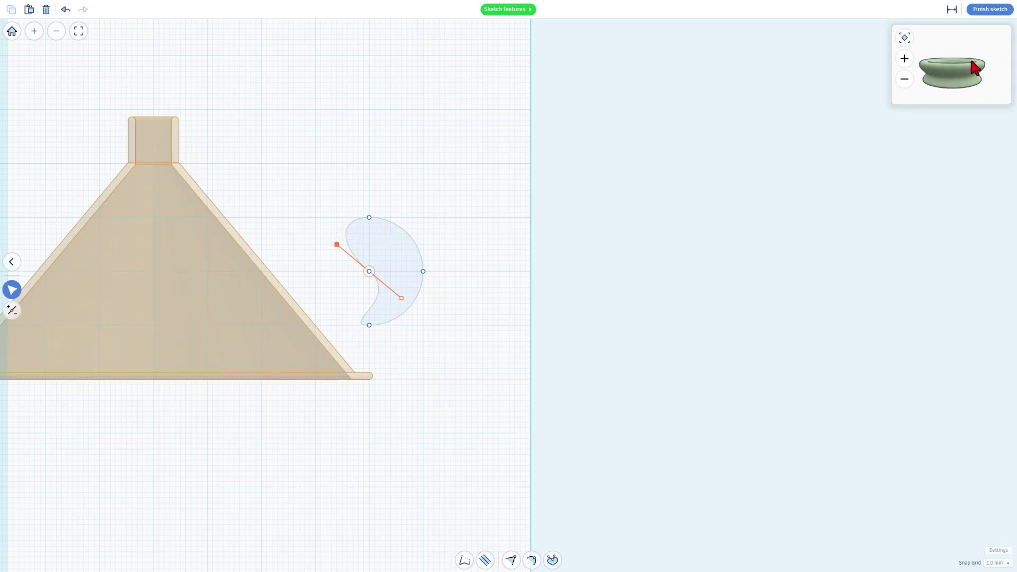
{"action": "left_click", "coordinate": [370, 217]}
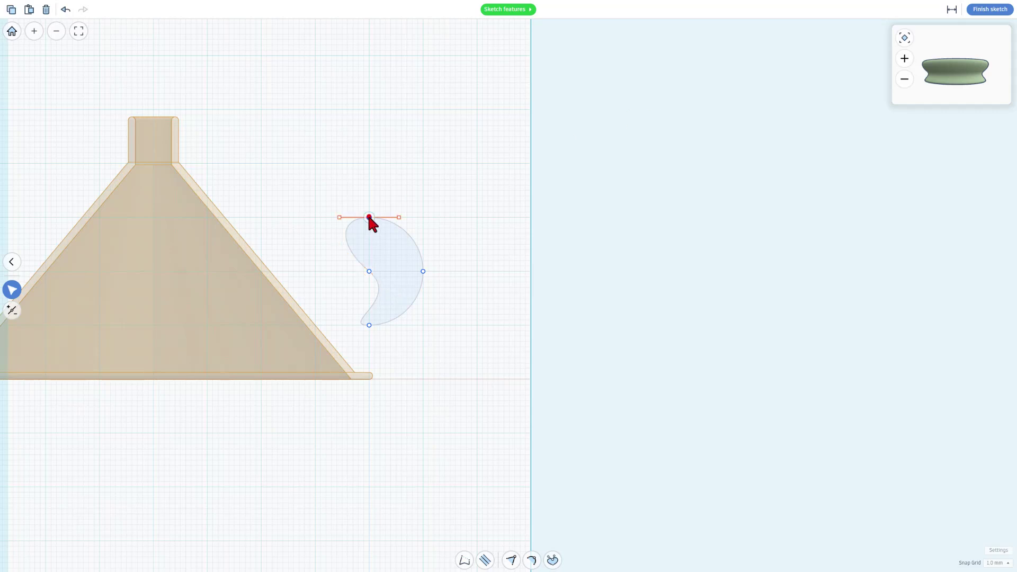
{"action": "key", "text": "shift+Up"}
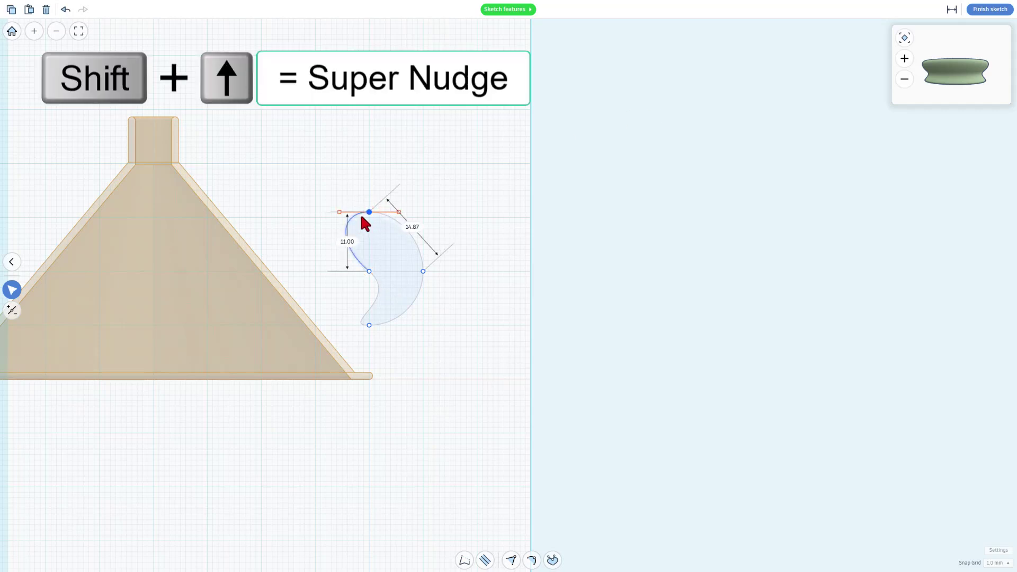
{"action": "key", "text": "shift+Up"}
{"action": "key", "text": "shift+Up"}
{"action": "key", "text": "shift+Up"}
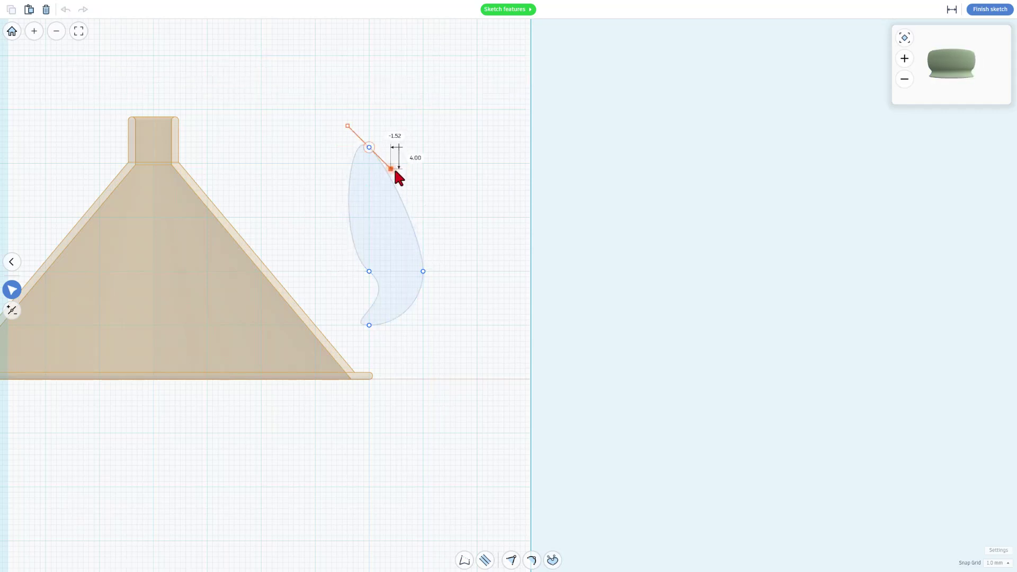
Break the top point's tangent handles and swing one to sharpen the top.
{"action": "mouse_move", "coordinate": [394, 170]}
{"action": "left_mouse_down"}
{"action": "mouse_move", "coordinate": [415, 137]}
{"action": "mouse_move", "coordinate": [401, 174]}
{"action": "left_mouse_up"}
{"action": "key", "text": "3"}
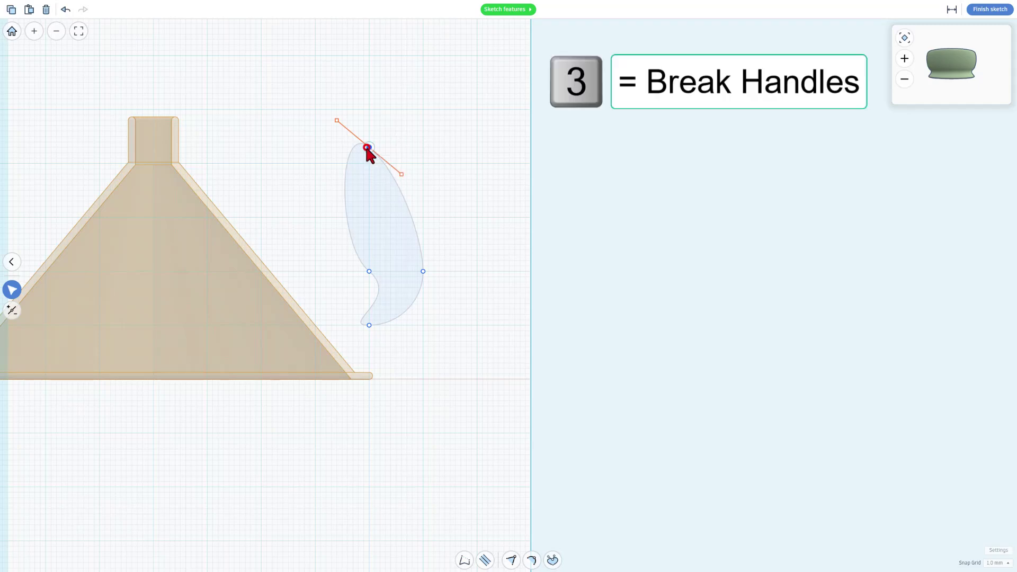
{"action": "left_click", "coordinate": [368, 148]}
{"action": "left_click", "coordinate": [368, 148]}
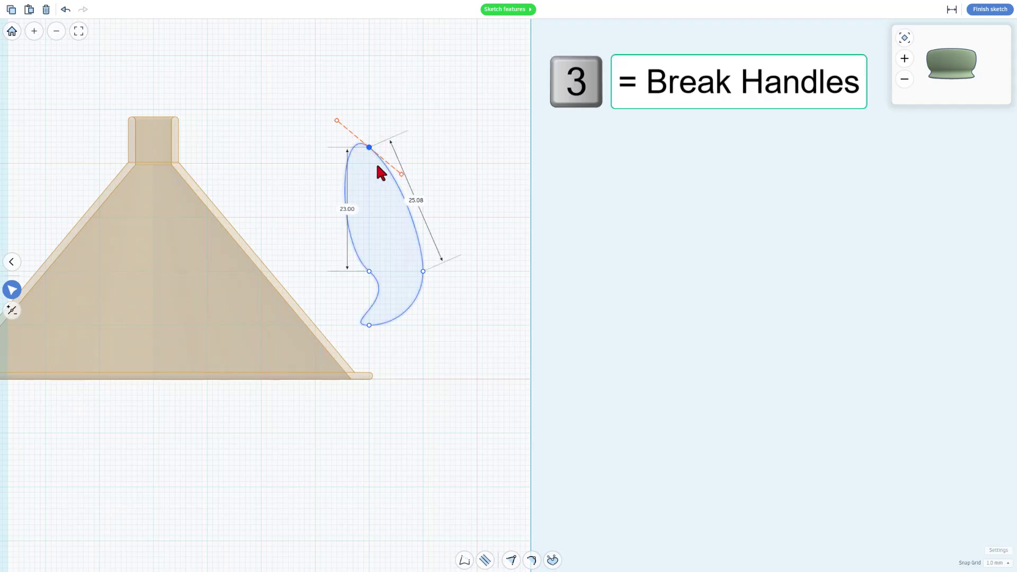
{"action": "left_click_drag", "start_coordinate": [401, 174], "coordinate": [445, 152]}
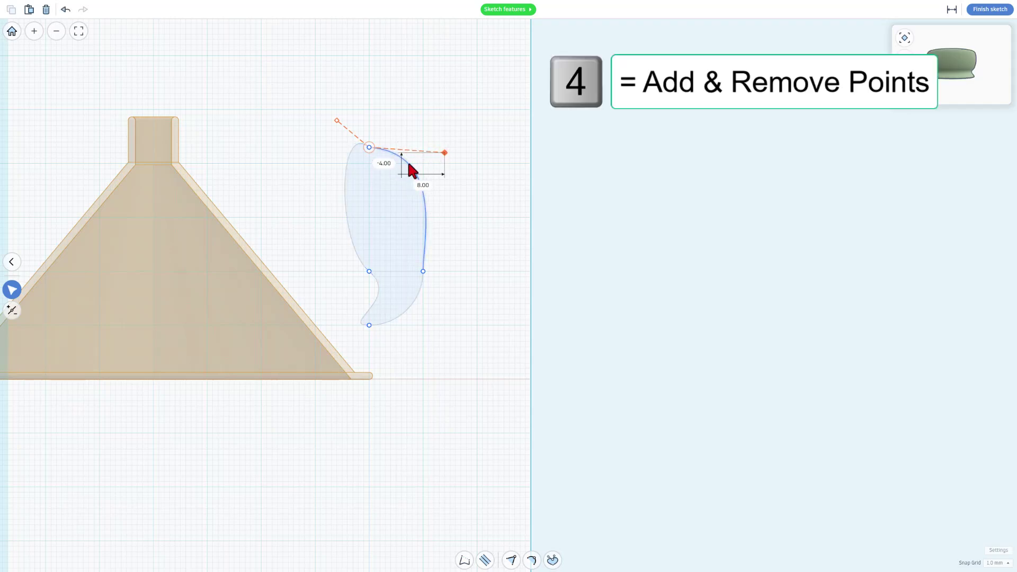
Make the profile's right side a straight line extending upward.
{"action": "key", "text": "4"}
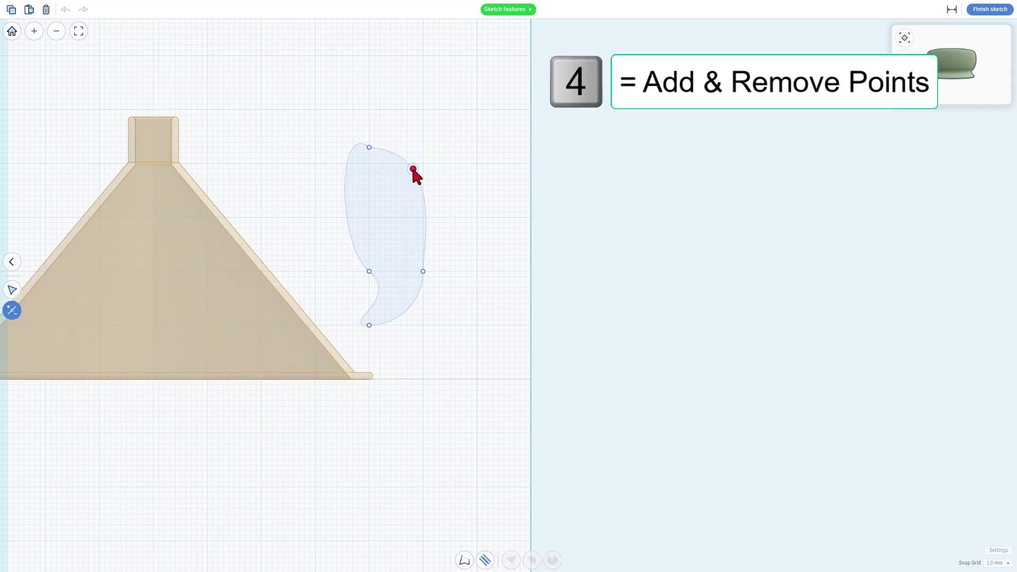
{"action": "key", "text": "v"}
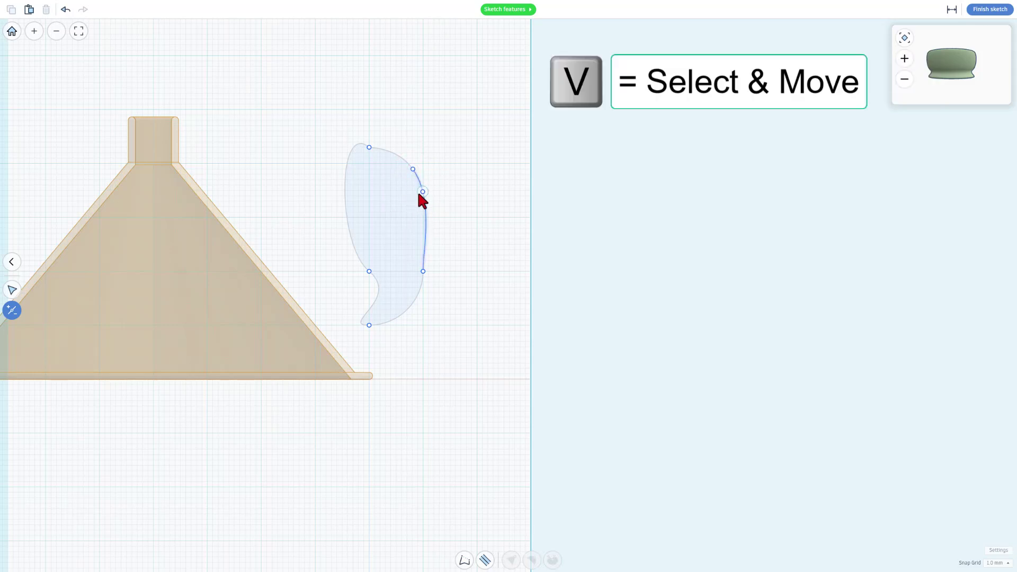
{"action": "left_click", "coordinate": [422, 195]}
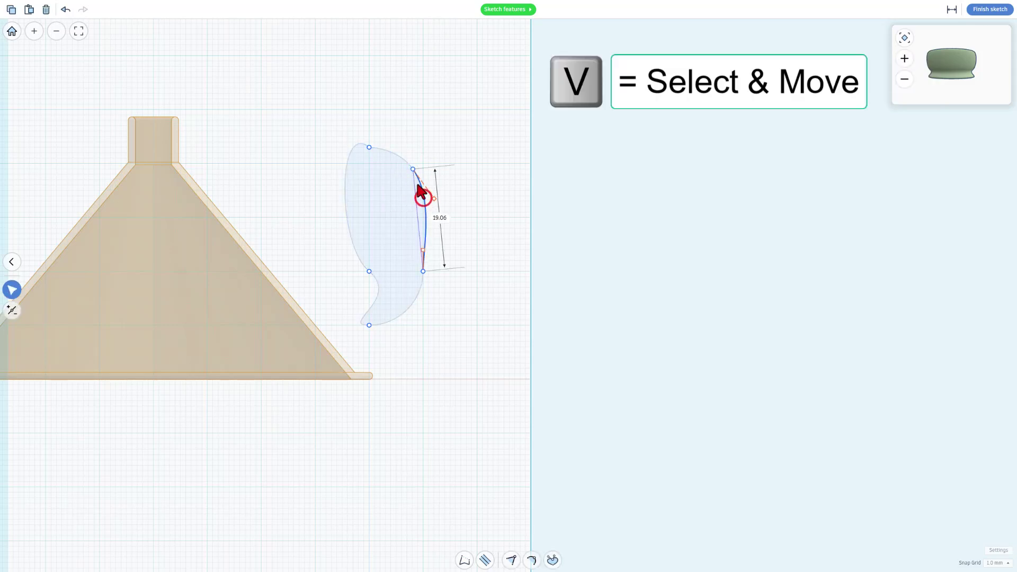
{"action": "key", "text": "1"}
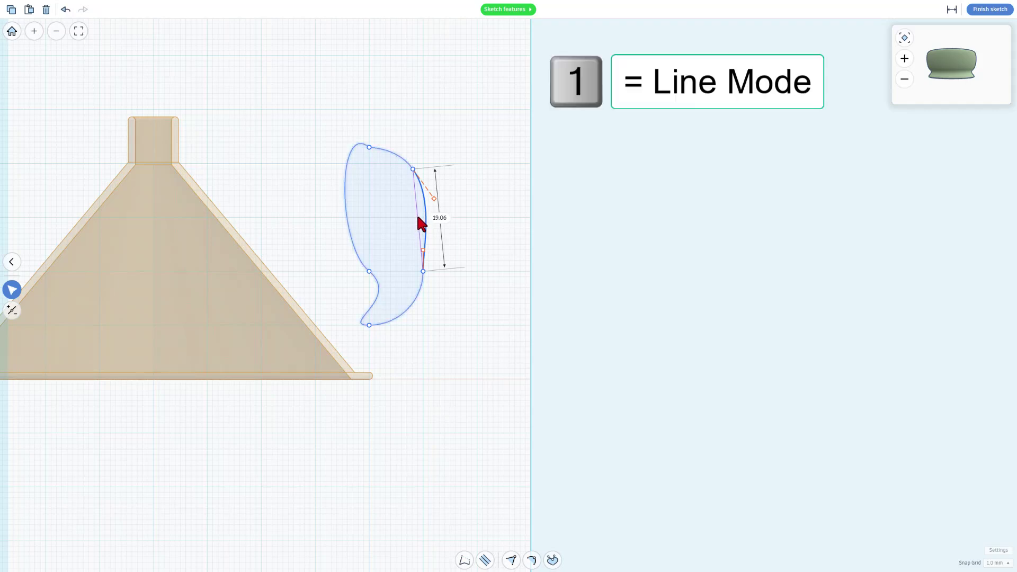
{"action": "left_click", "coordinate": [422, 215]}
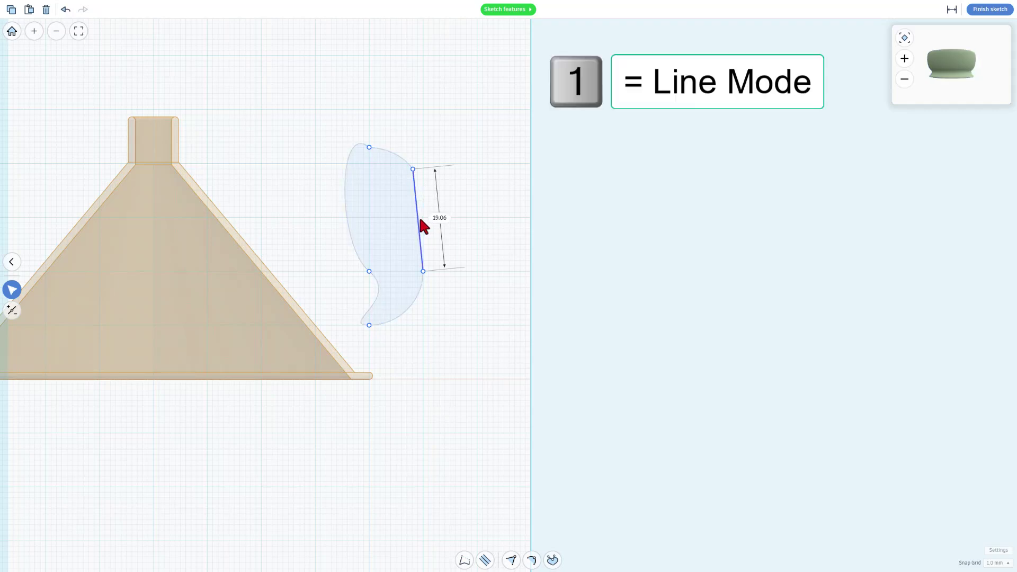
{"action": "left_click_drag", "start_coordinate": [412, 170], "coordinate": [423, 148]}
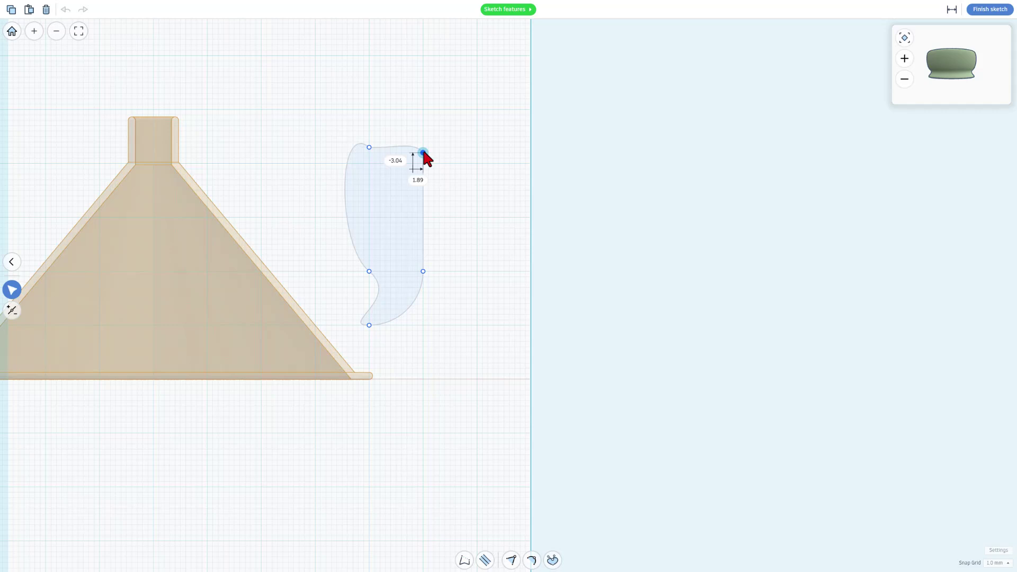
Flatten the top edge into a straight line, giving a 14.50 by 33.71 profile.
{"action": "left_click", "coordinate": [368, 147]}
{"action": "double_click", "coordinate": [368, 147]}
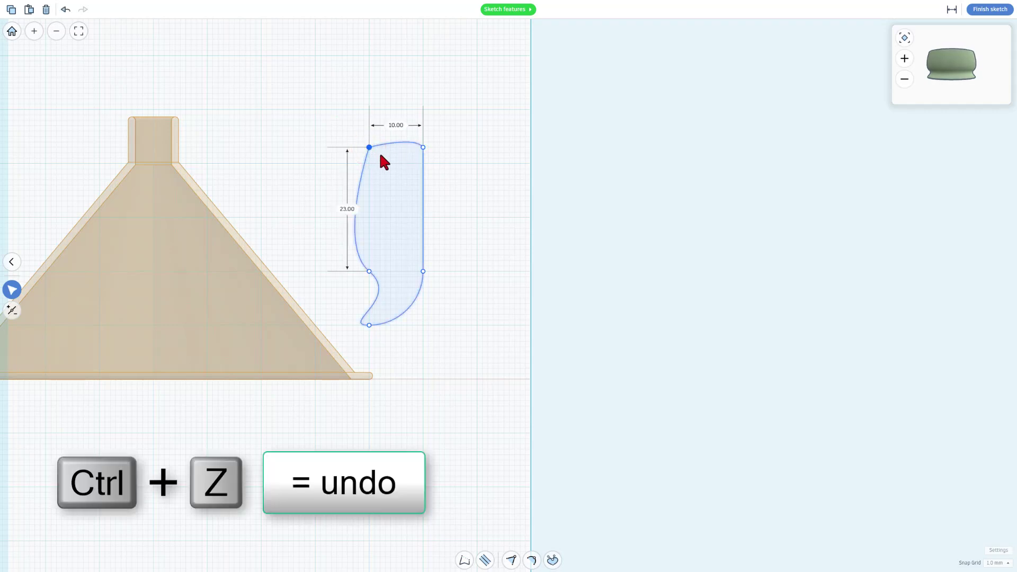
{"action": "left_click", "coordinate": [385, 165]}
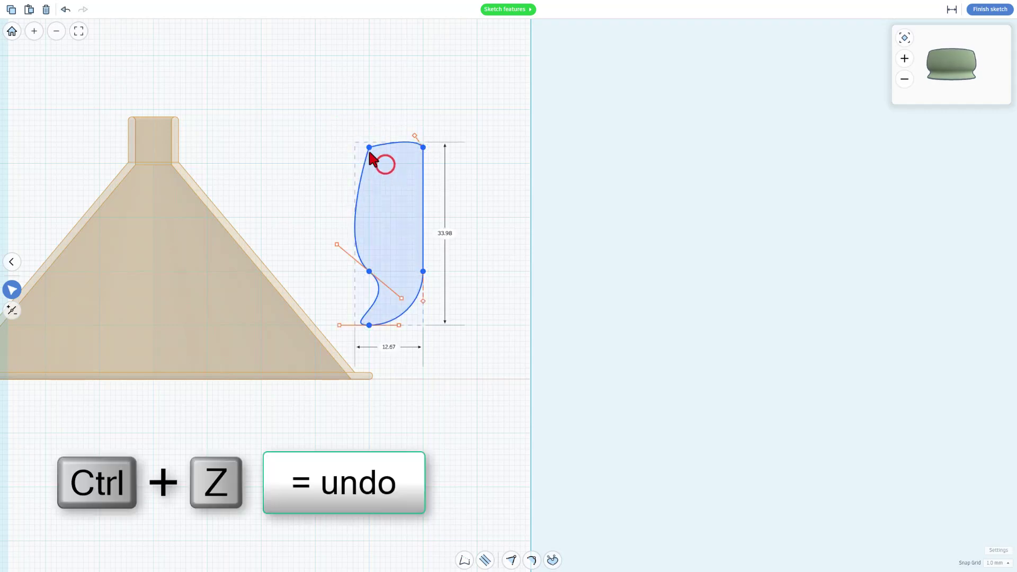
{"action": "key", "text": "ctrl+z"}
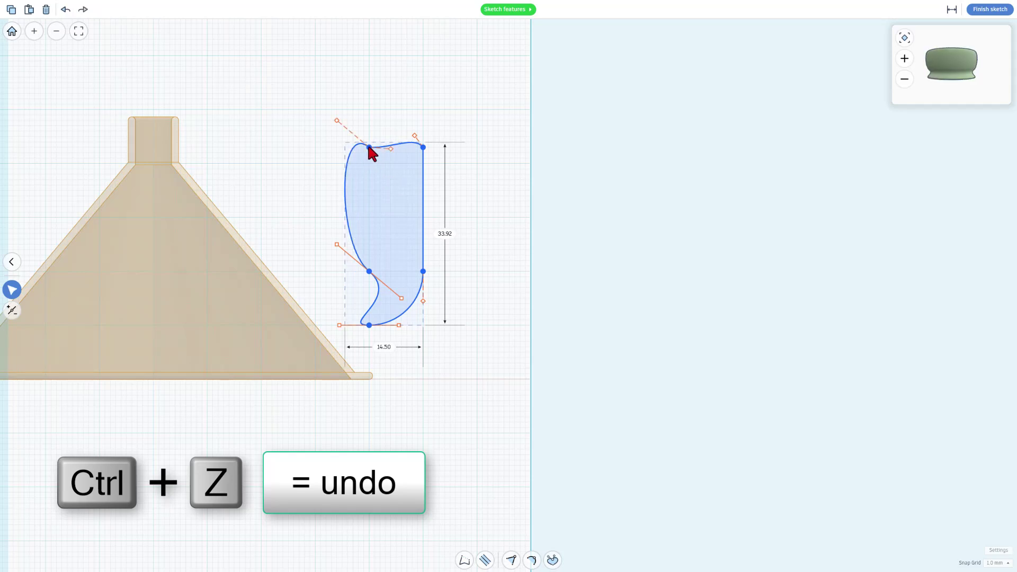
{"action": "left_click", "coordinate": [397, 143]}
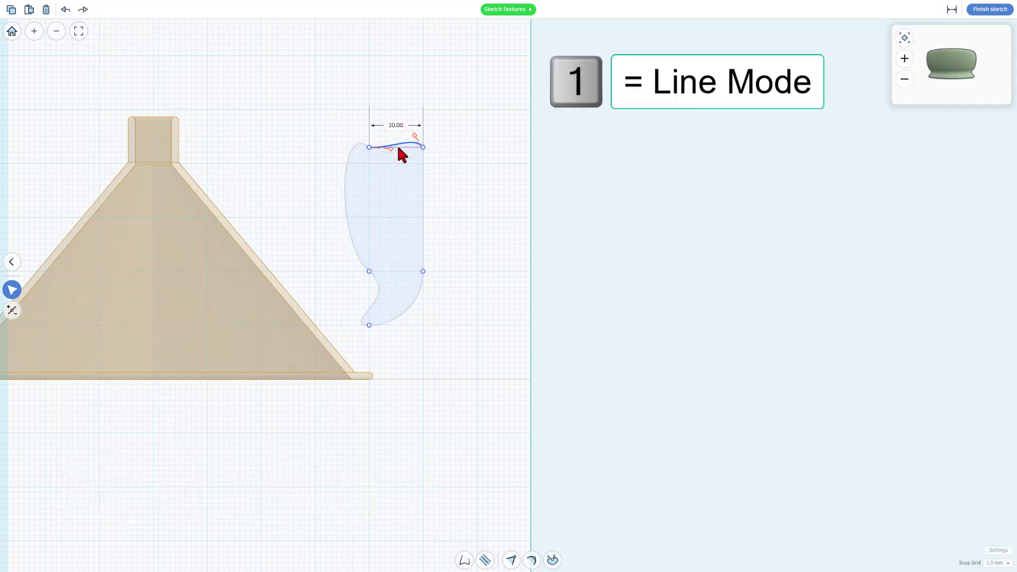
{"action": "key", "text": "1"}
{"action": "left_click", "coordinate": [398, 185]}
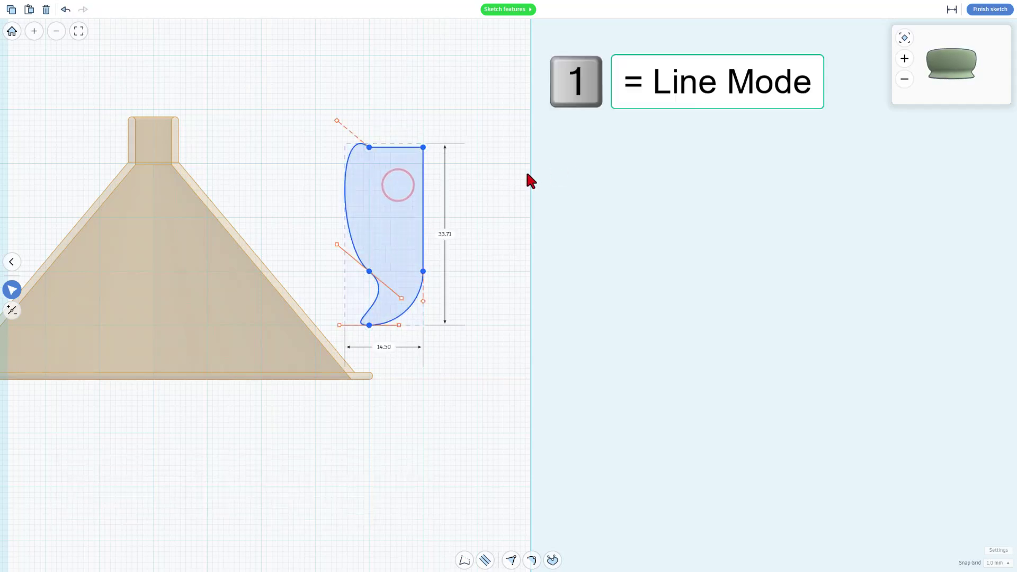
Finish the sketch, drop the revolved bowl onto the workplane, and space it from the funnel.
{"action": "left_click", "coordinate": [986, 11]}
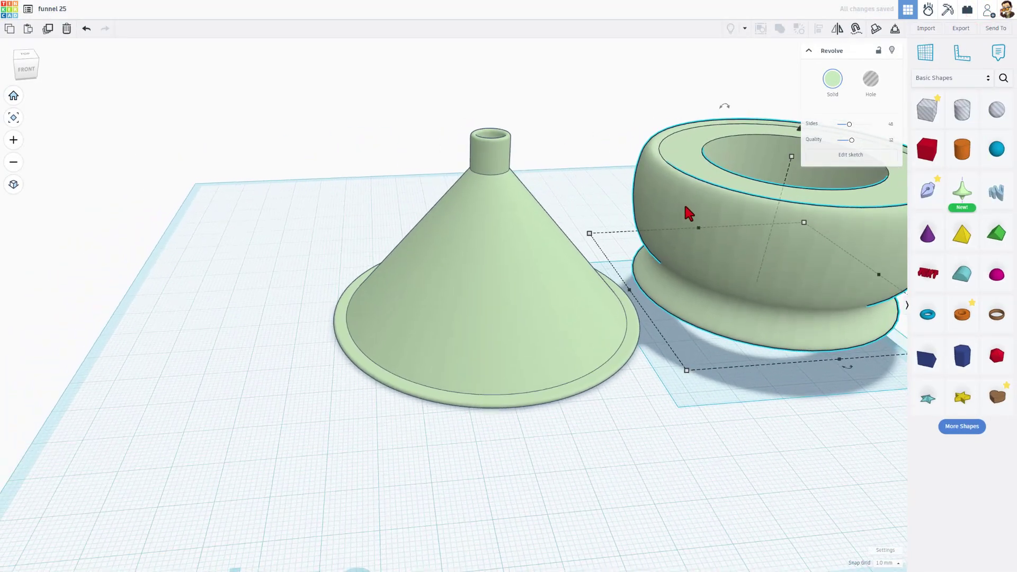
{"action": "key", "text": "d"}
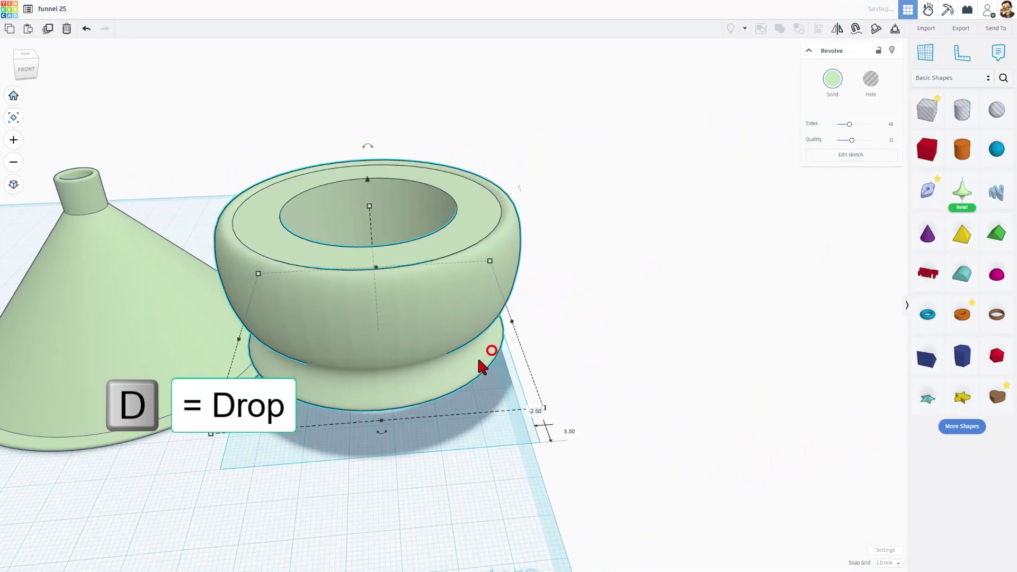
{"action": "left_click_drag", "start_coordinate": [479, 360], "coordinate": [410, 200]}
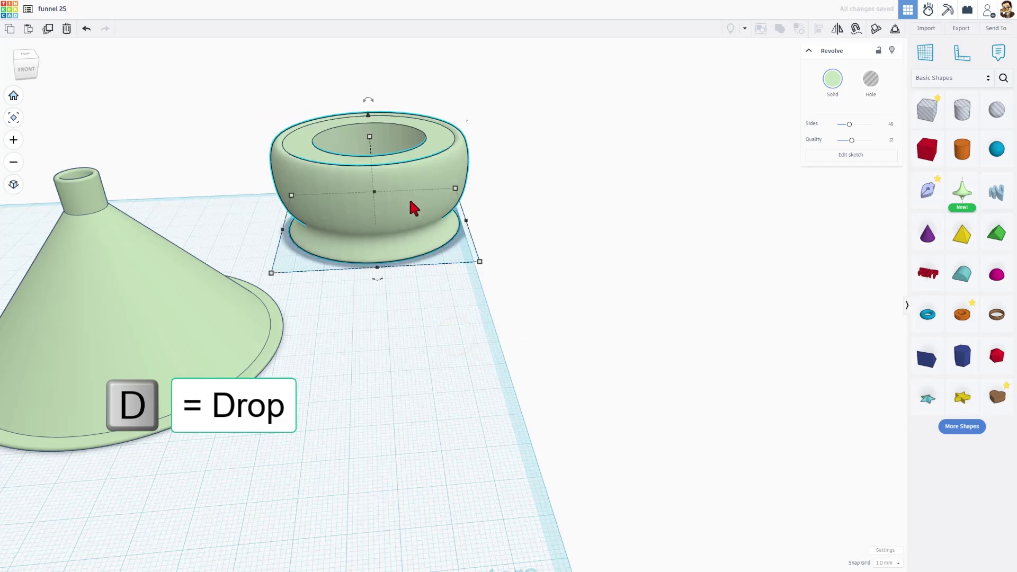
{"action": "right_click_drag", "start_coordinate": [414, 207], "coordinate": [313, 272]}
{"action": "left_click_drag", "start_coordinate": [254, 269], "coordinate": [198, 242]}
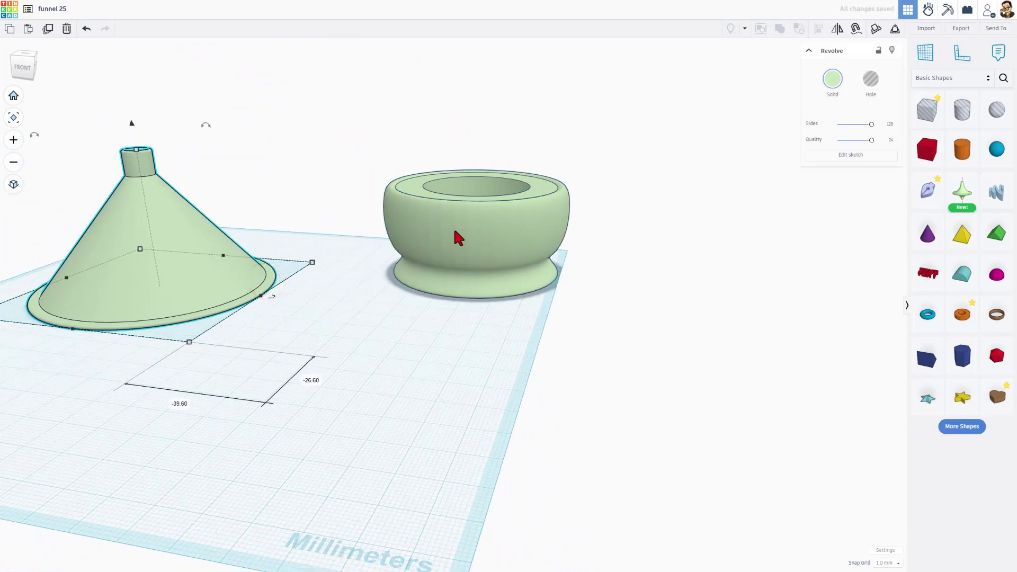
{"action": "left_click", "coordinate": [455, 233]}
{"action": "right_click_drag", "start_coordinate": [384, 301], "coordinate": [551, 395]}
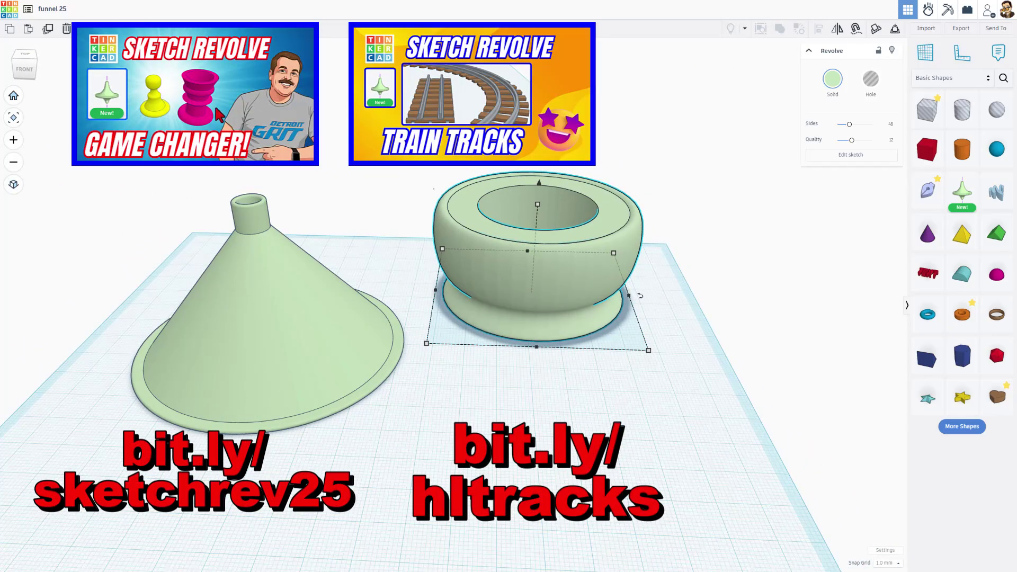
{"action": "right_click_drag", "start_coordinate": [731, 121], "coordinate": [739, 377]}
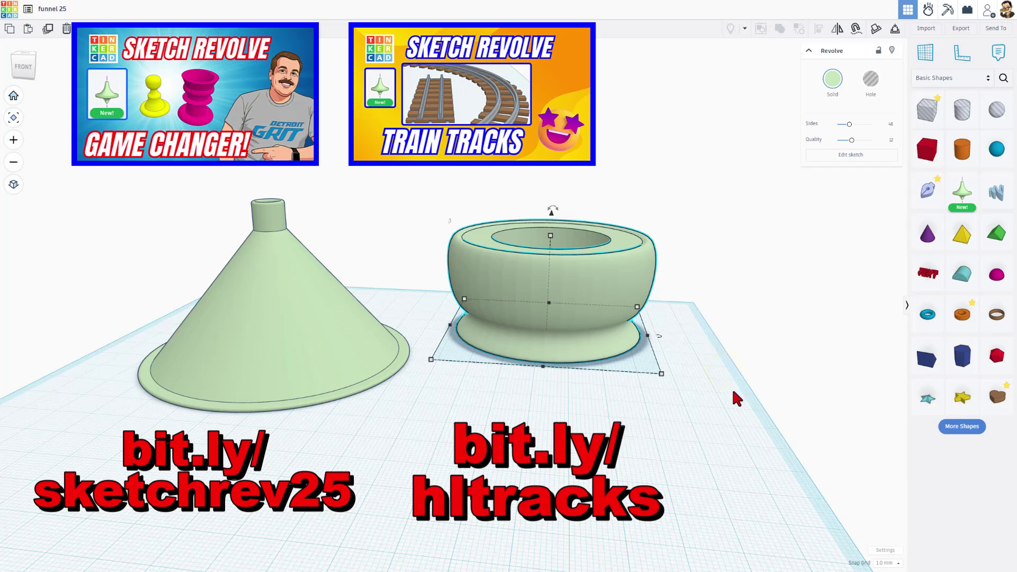